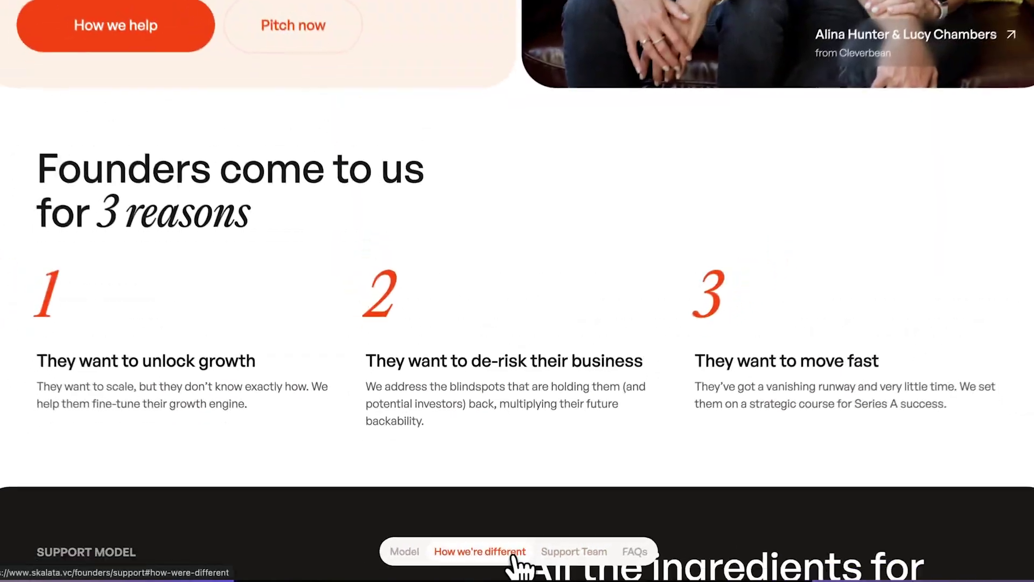
Step: Jump to the How we're different section from the floating nav and scroll around it
click(506, 524)
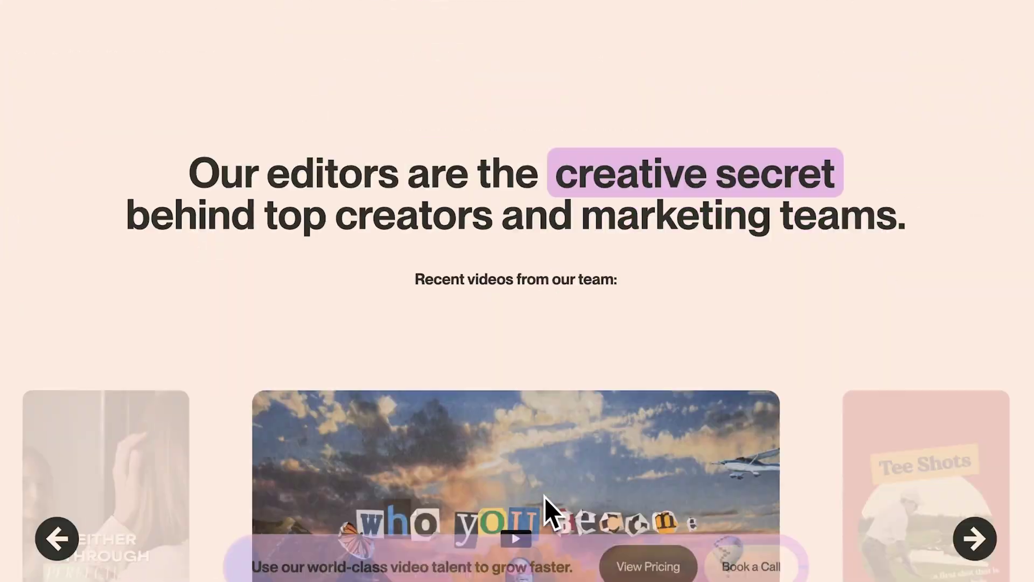
scroll(544, 503, down, 6)
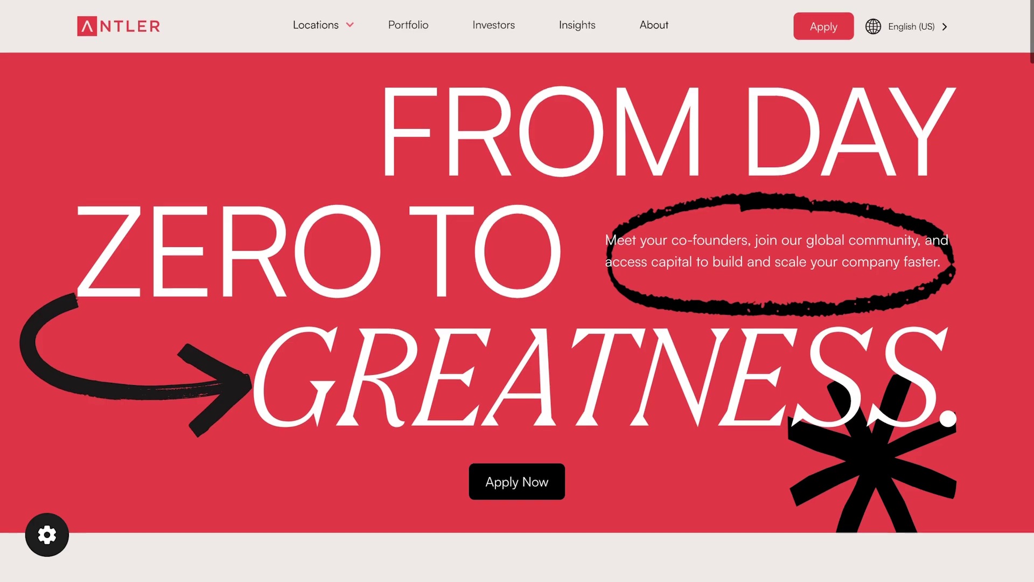
scroll(517, 291, down, 8)
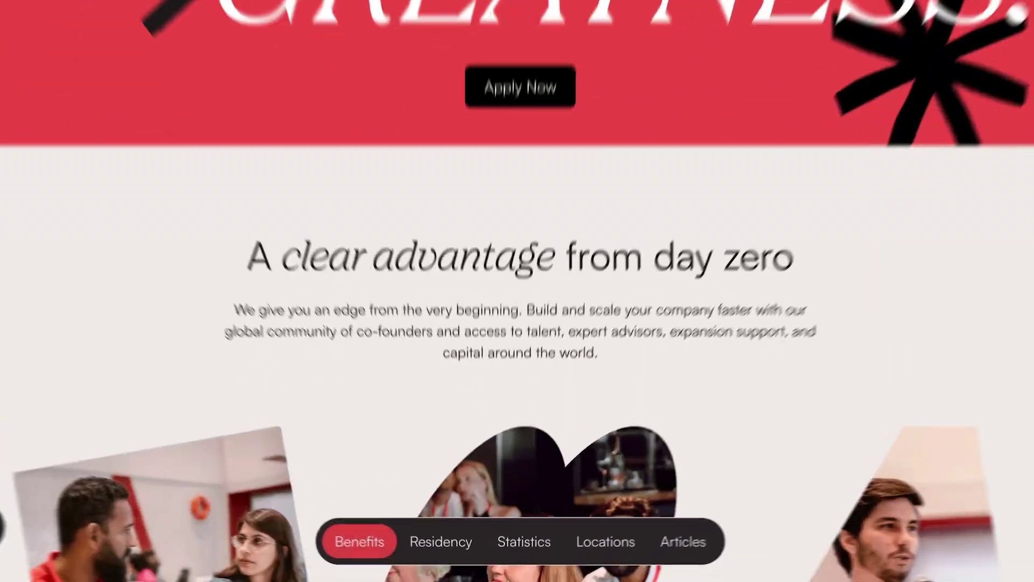
scroll(517, 291, up, 6)
scroll(517, 290, down, 6)
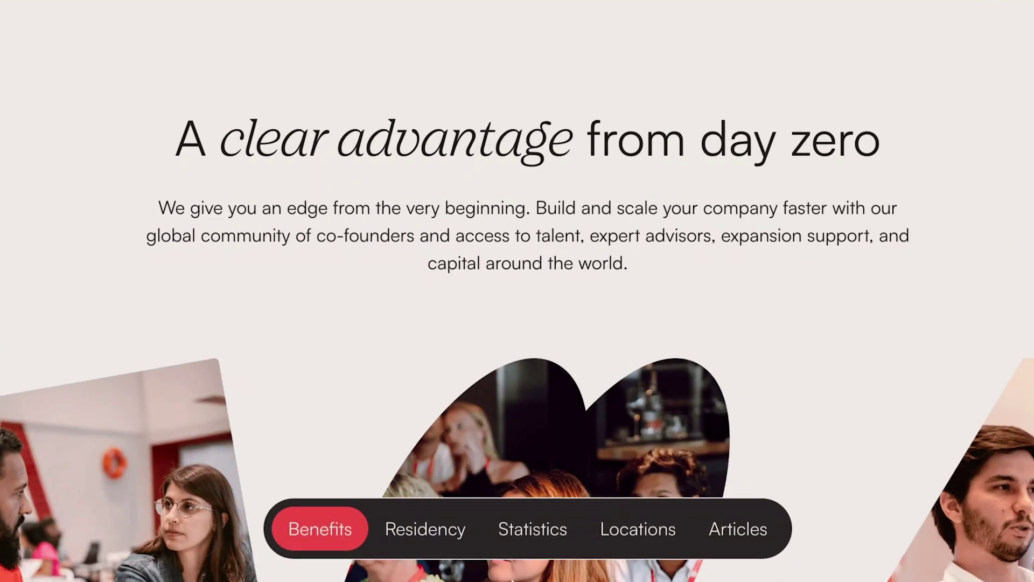
scroll(517, 290, up, 5)
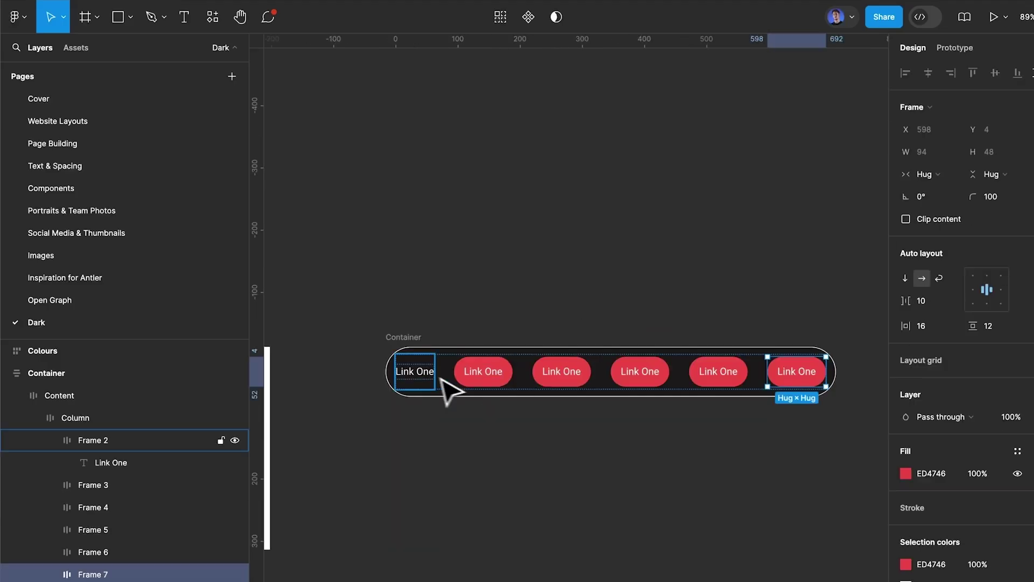
Step: Adjust the link frames' fill and font, and set the container padding to 0.75rem
click(907, 474)
shift+click(730, 369)
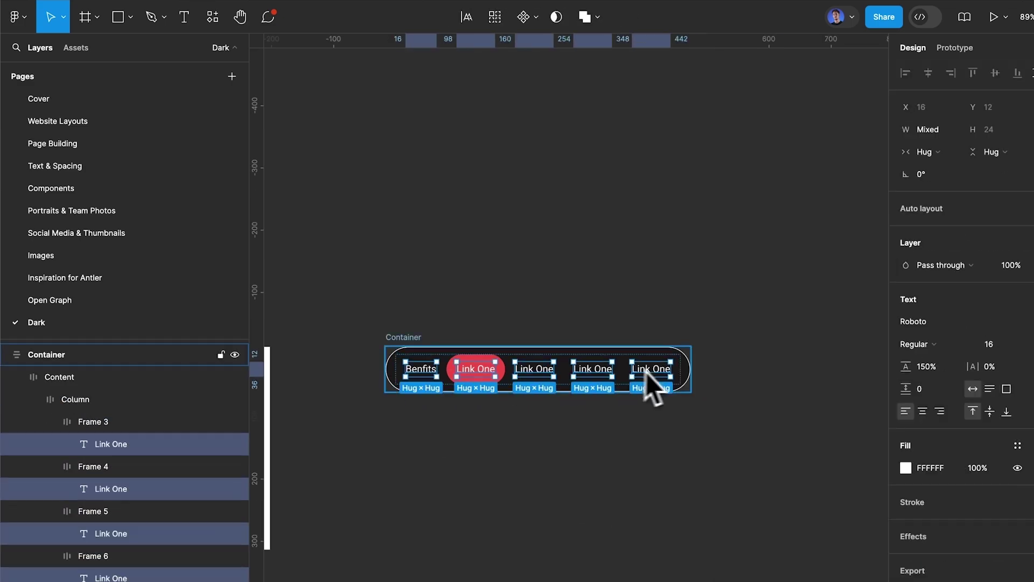
click(926, 322)
click(536, 490)
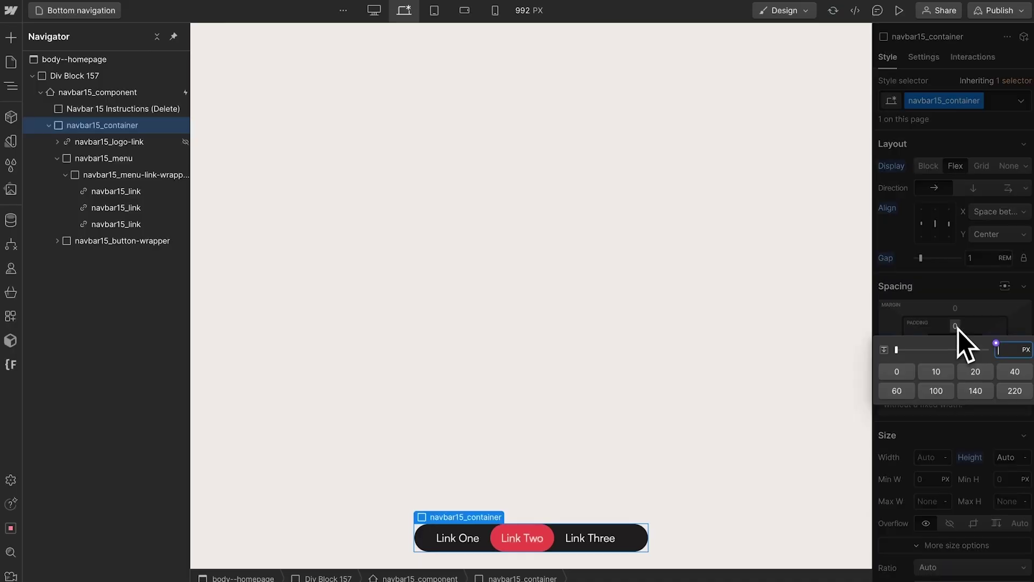
click(959, 329)
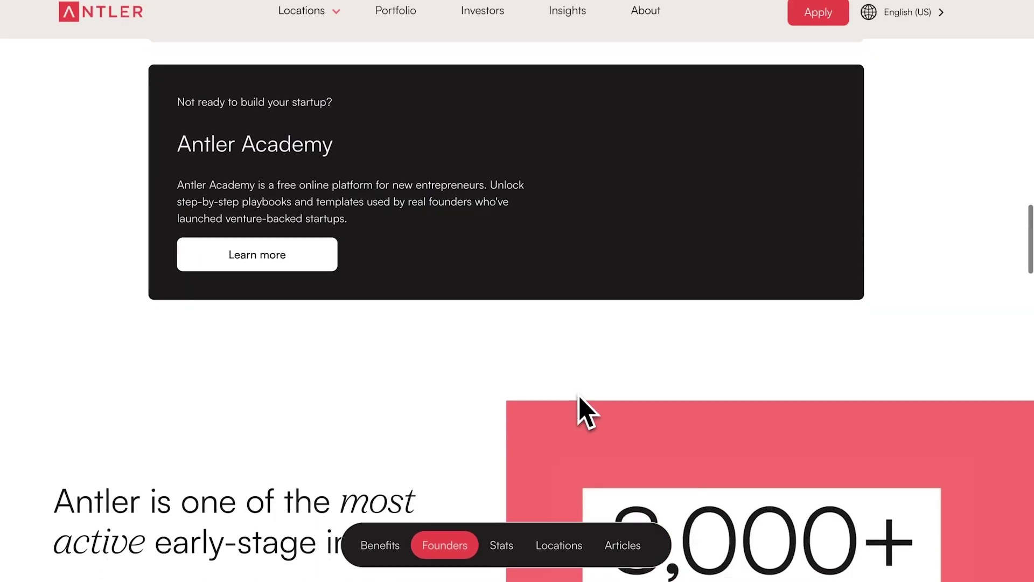
Step: Scroll the page, then use the bottom nav to jump to Locations and back to Benefits
scroll(578, 409, up, 8)
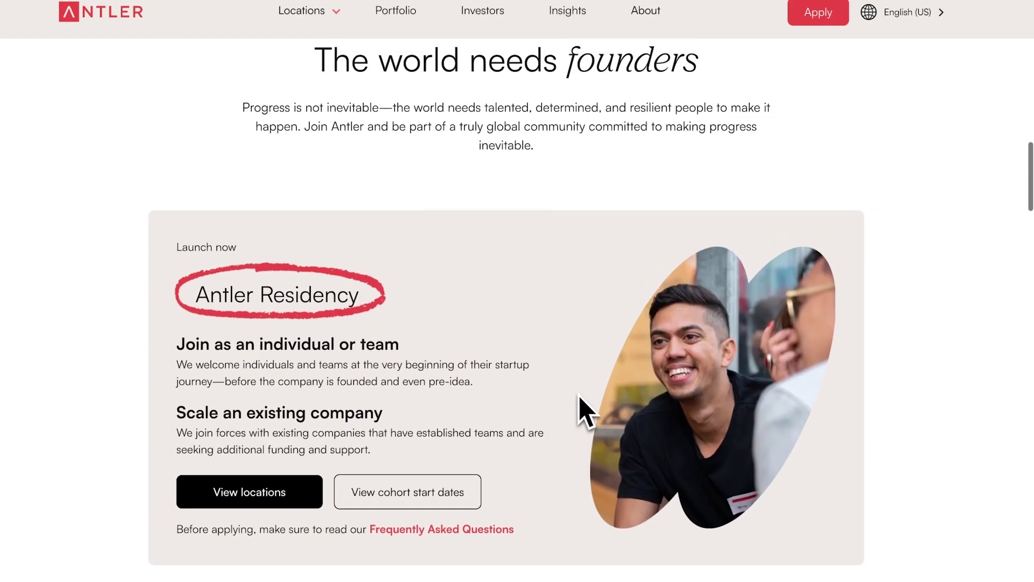
scroll(578, 408, down, 8)
scroll(578, 394, down, 4)
scroll(578, 394, up, 8)
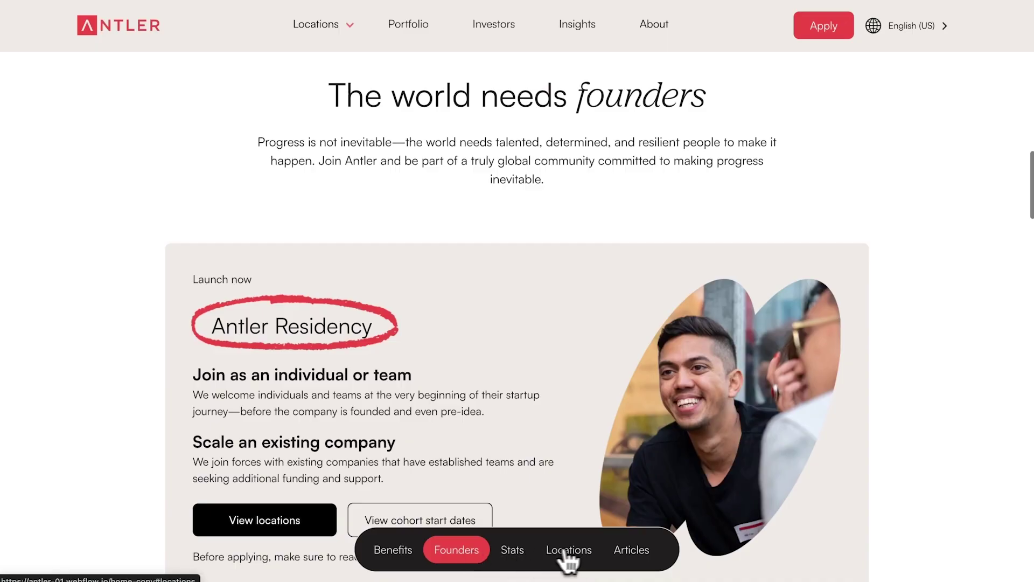
click(579, 550)
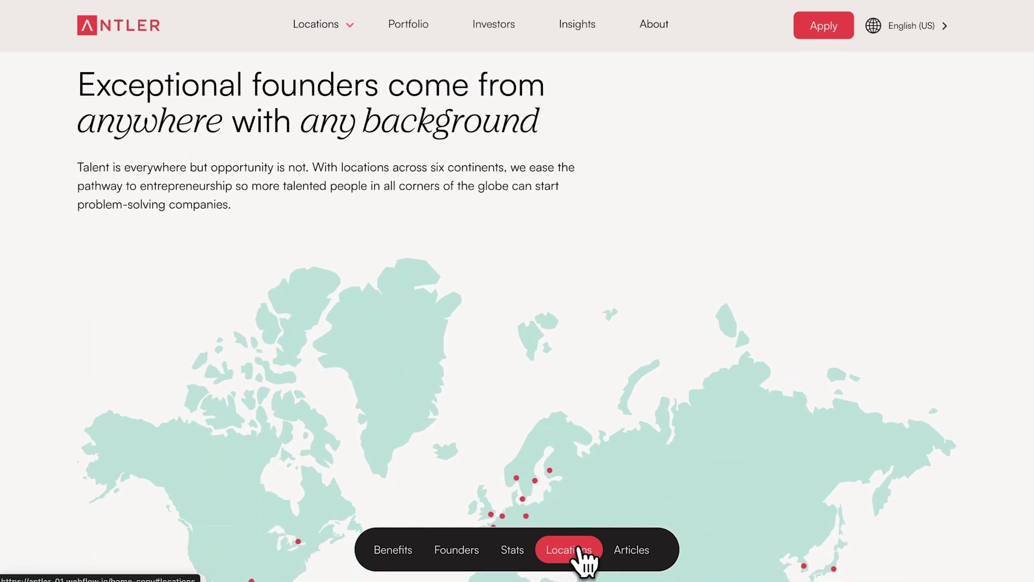
click(400, 552)
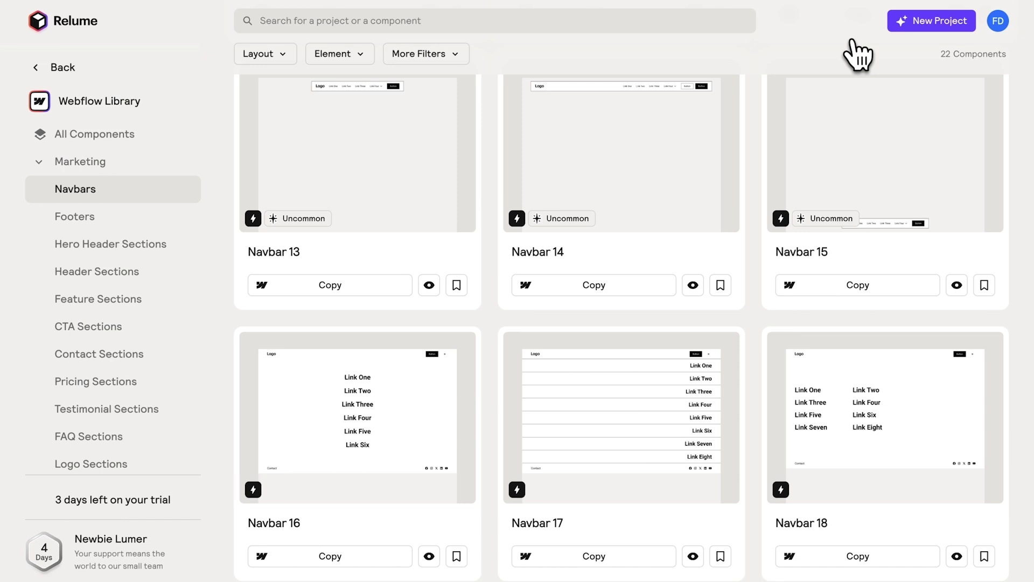
Step: Reload the Navbars list, scroll down to Navbar 15 and open its full-screen preview
click(92, 191)
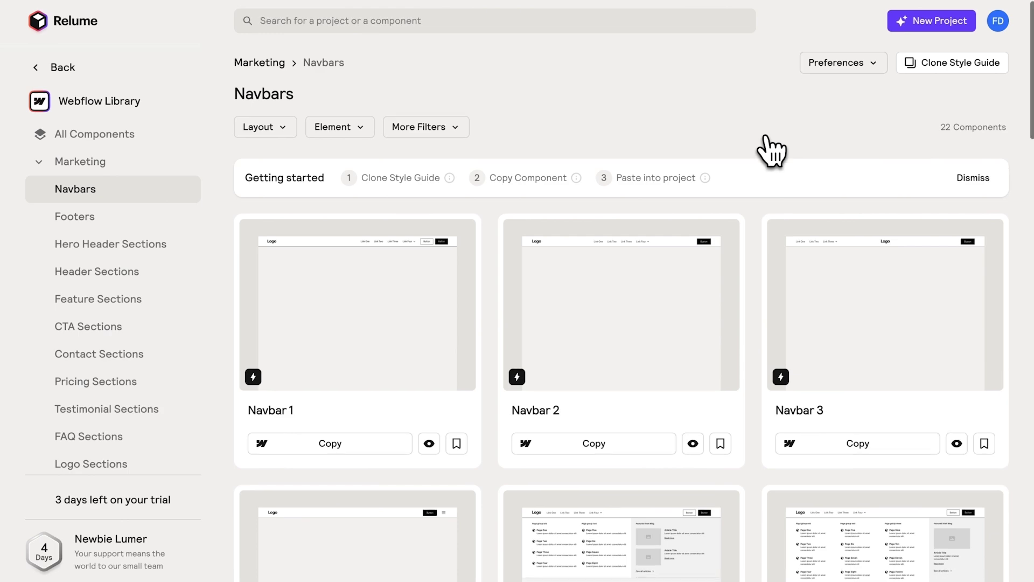
scroll(772, 150, down, 7)
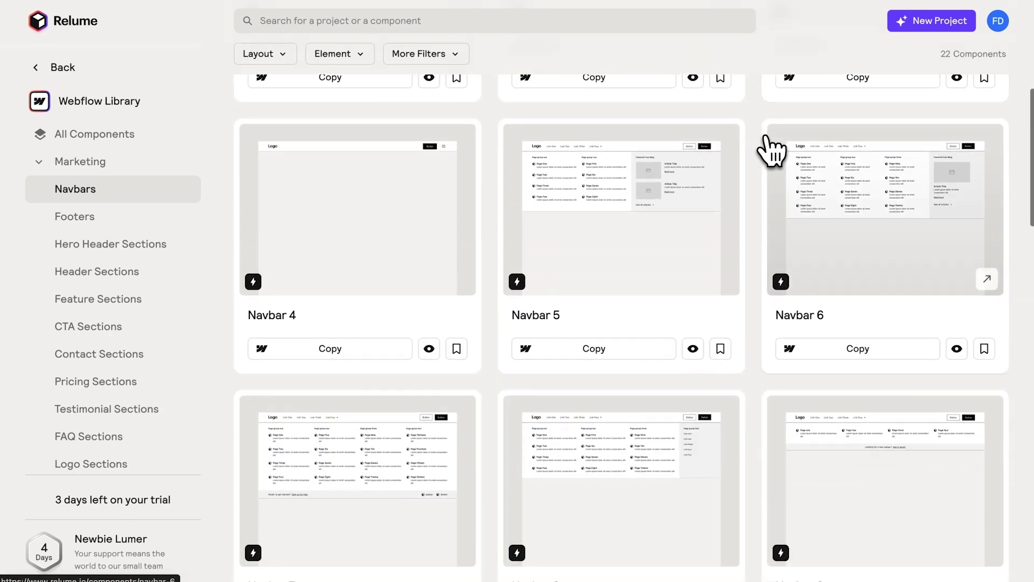
scroll(771, 151, down, 10)
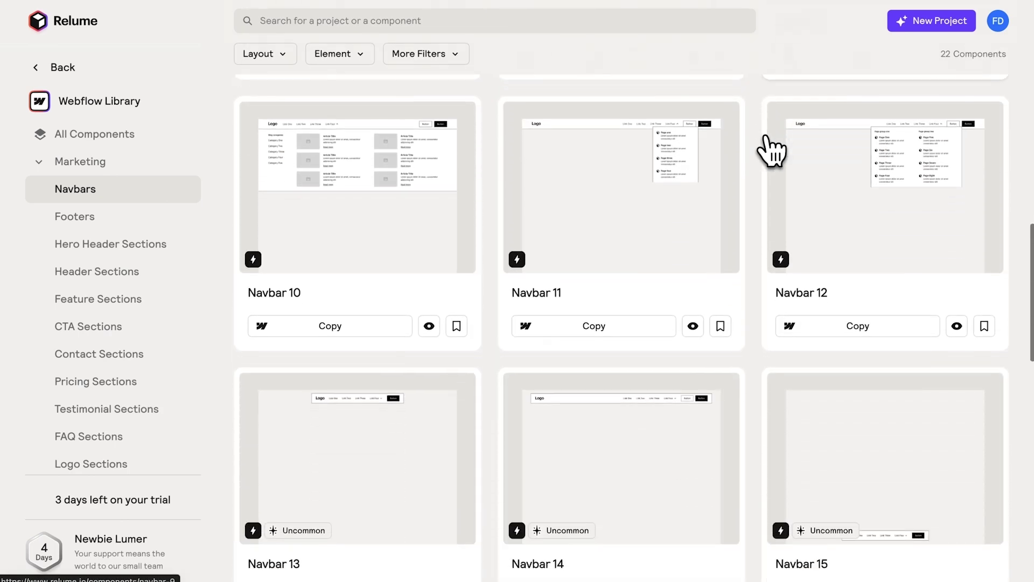
scroll(772, 151, down, 4)
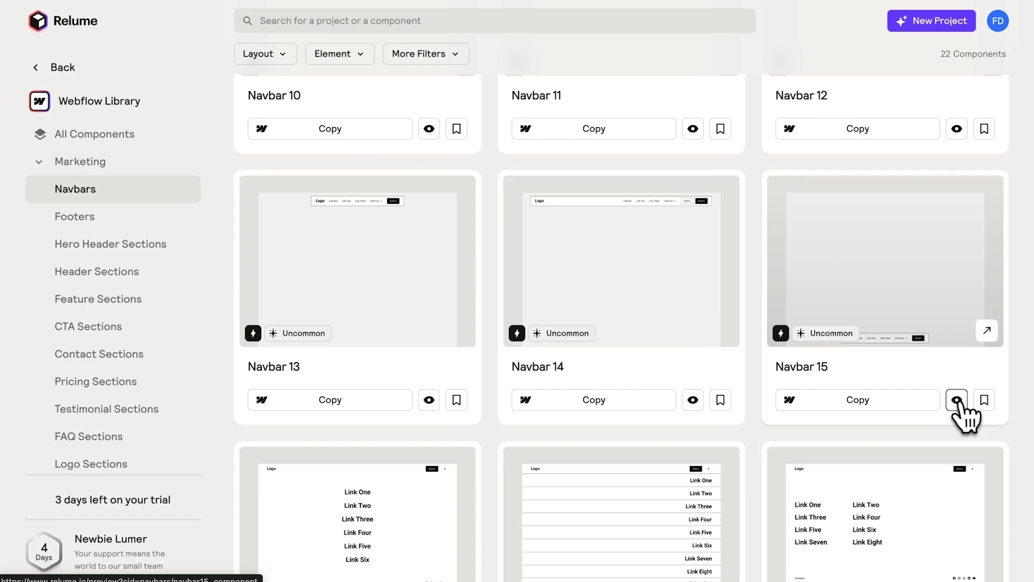
click(956, 400)
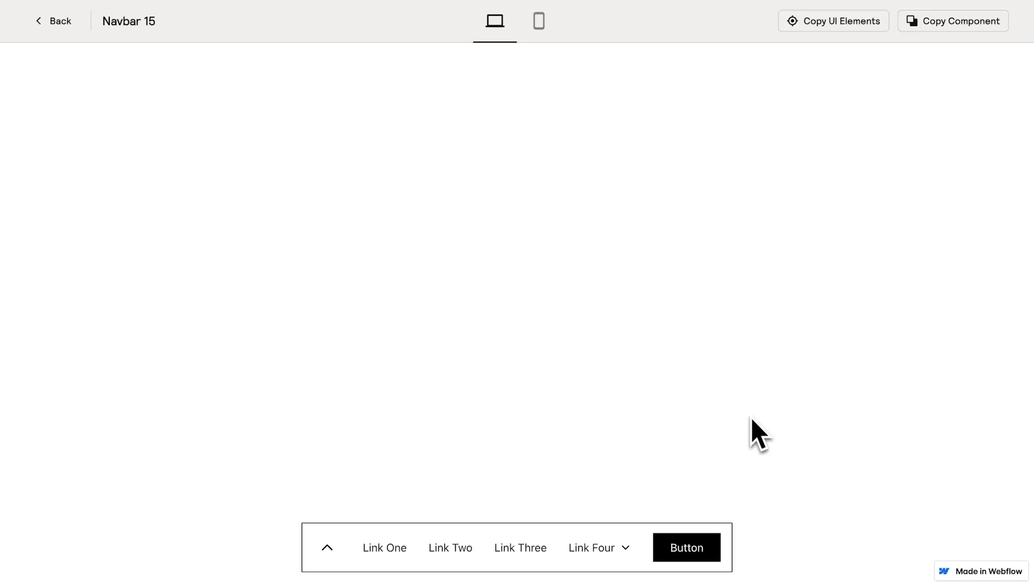
key(super+Tab)
Step: In Figma, select Navbar / 15 from the kit and paste it beside the Colours frame
click(386, 254)
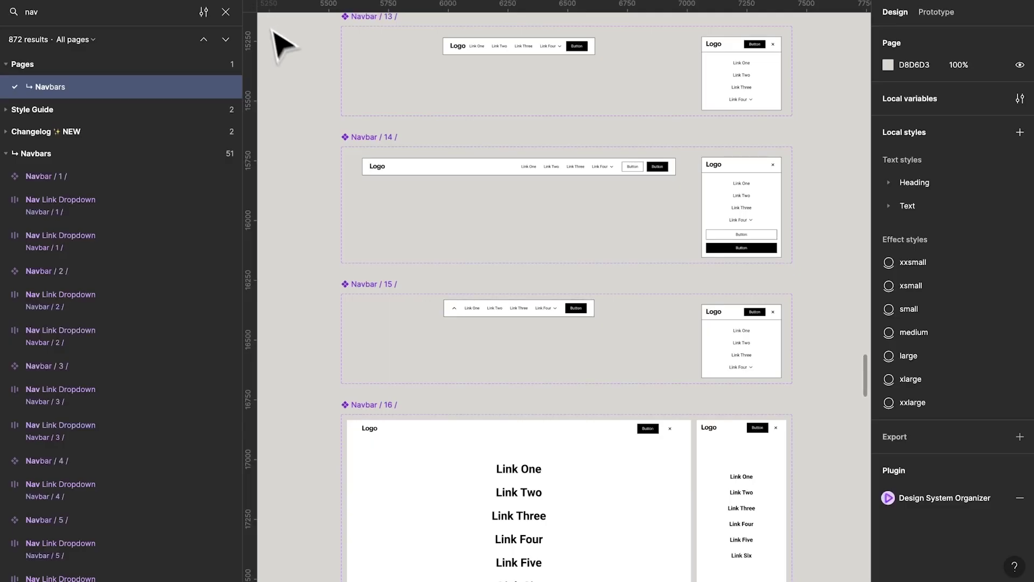
scroll(432, 277, down, 2)
key(super+backslash)
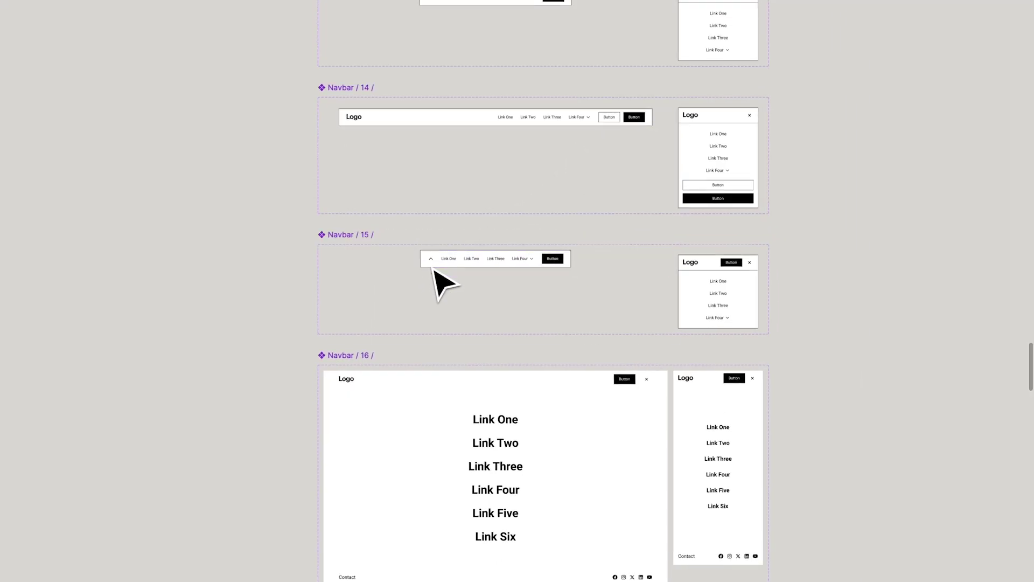
scroll(466, 284, up, 5)
click(514, 252)
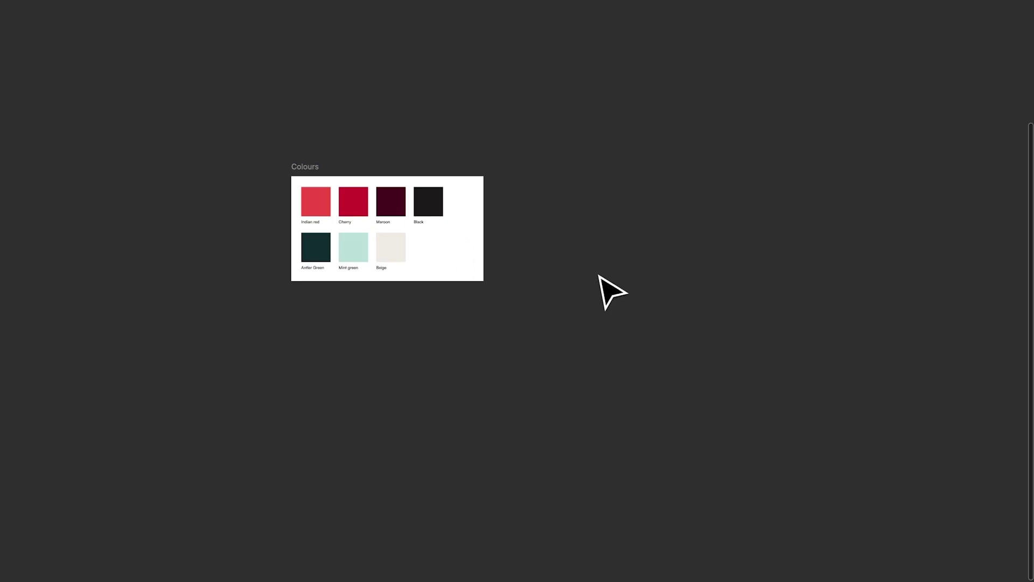
key(ctrl+v)
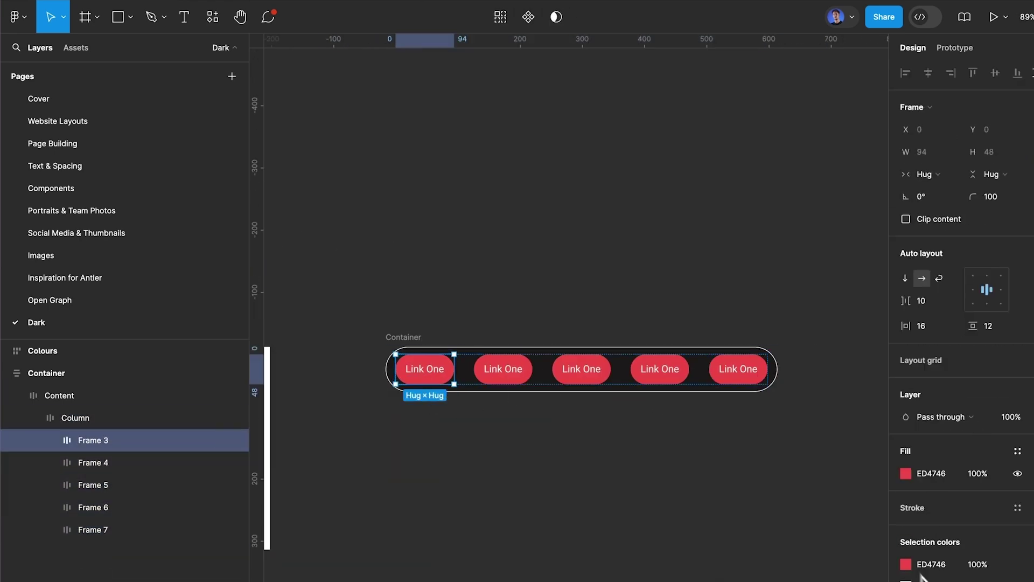
Step: Select two of the pill's link frames together
shift+click(602, 372)
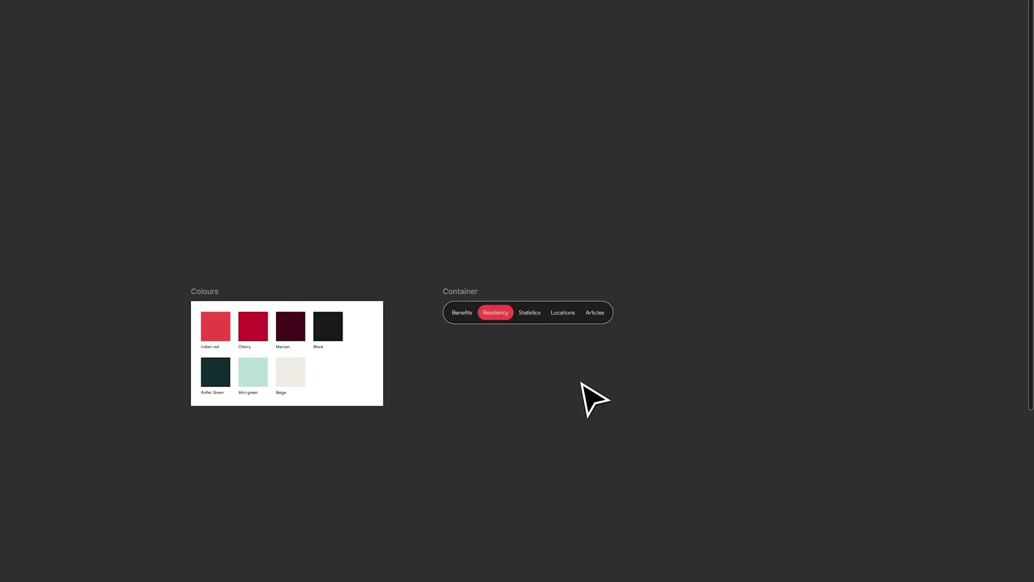
scroll(536, 324, up, 5)
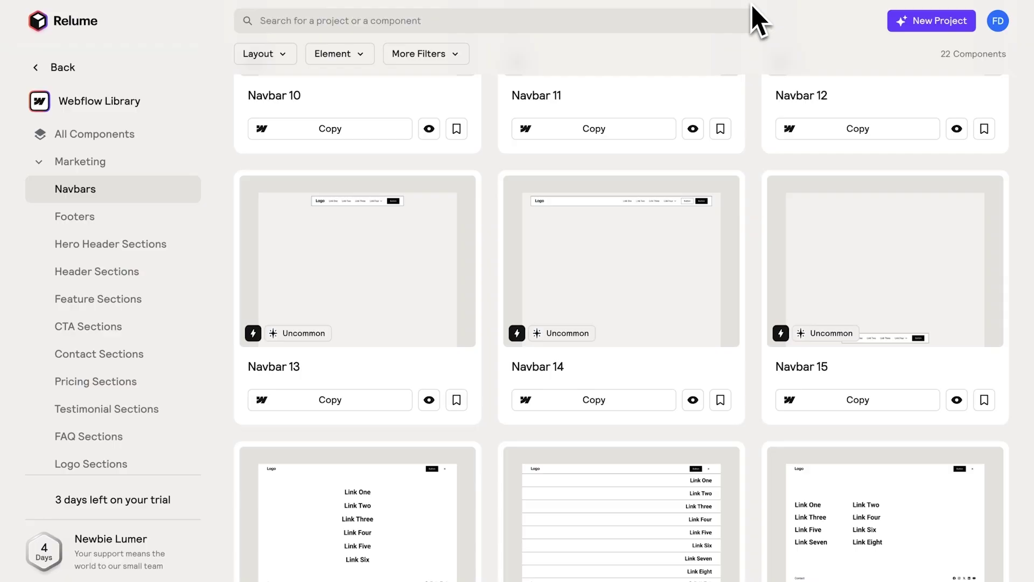
Step: Open the Navbar 15 details page and copy the component for Webflow
click(939, 227)
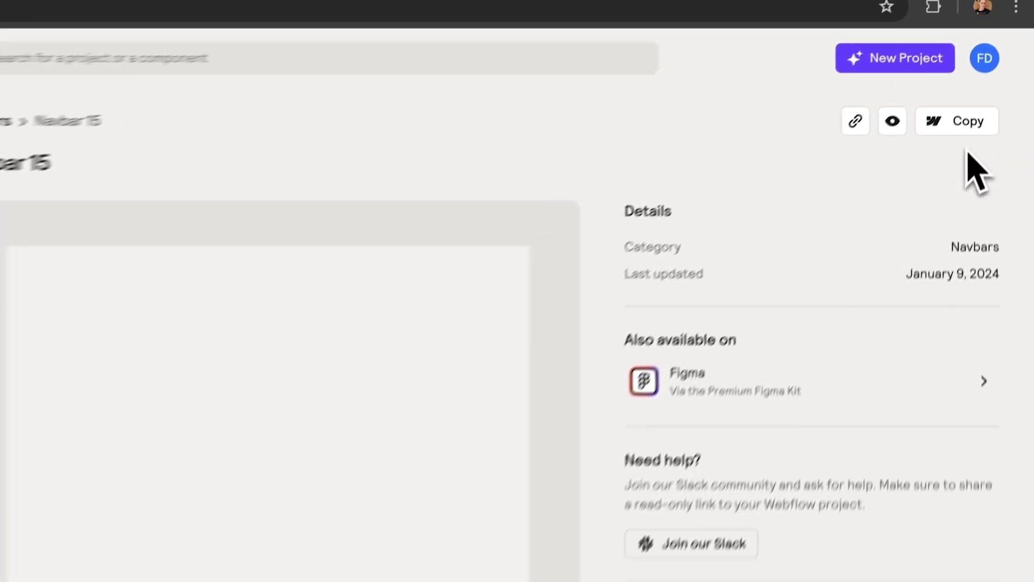
click(987, 76)
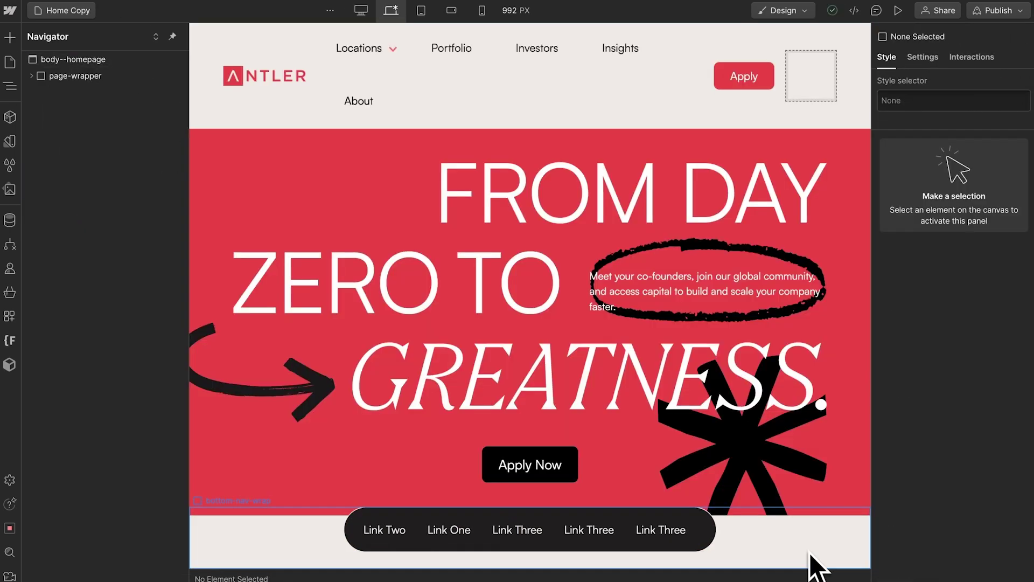
Step: Link the Founders nav item to the founders section
scroll(811, 563, down, 15)
scroll(813, 566, down, 15)
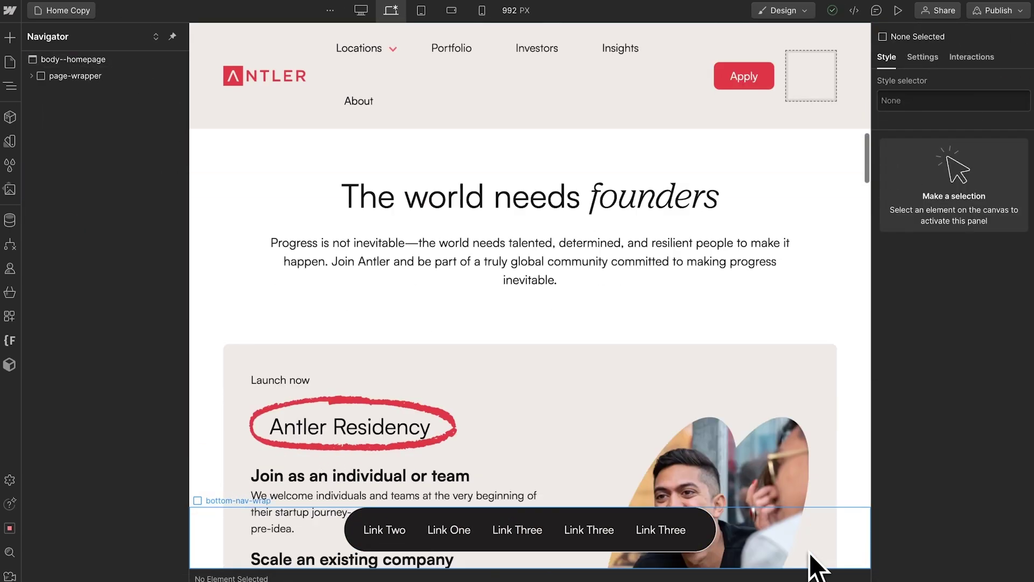
scroll(814, 566, up, 12)
scroll(816, 566, up, 10)
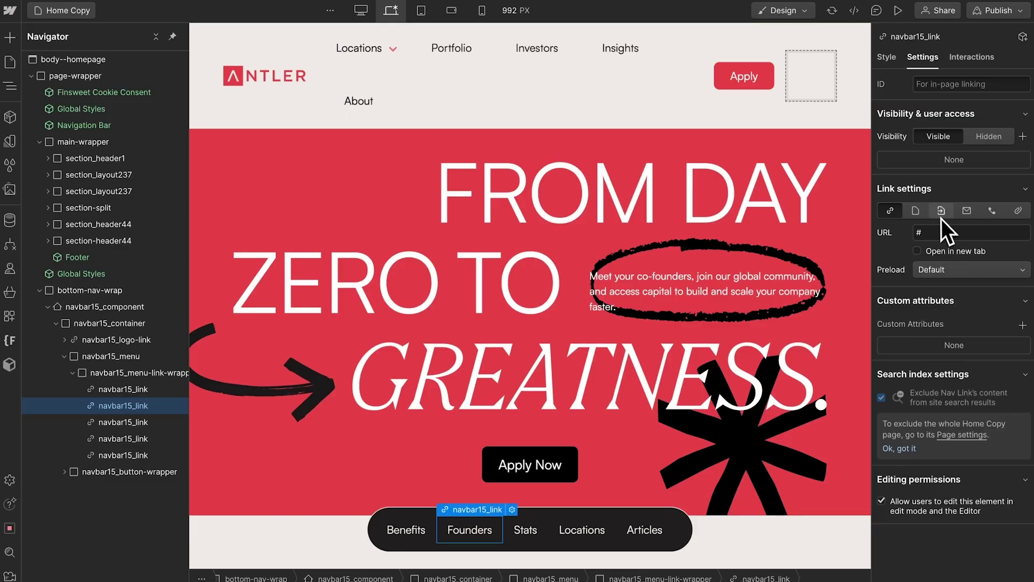
click(941, 213)
click(968, 232)
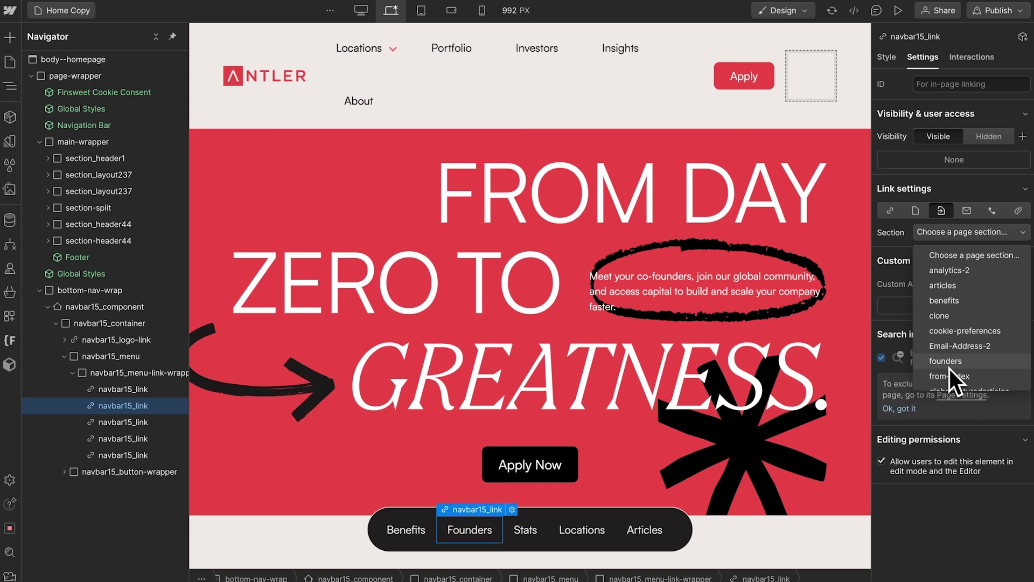
click(947, 361)
Step: Link the Stats item to the stats section and set Locations to a section link
click(531, 540)
click(941, 210)
click(968, 233)
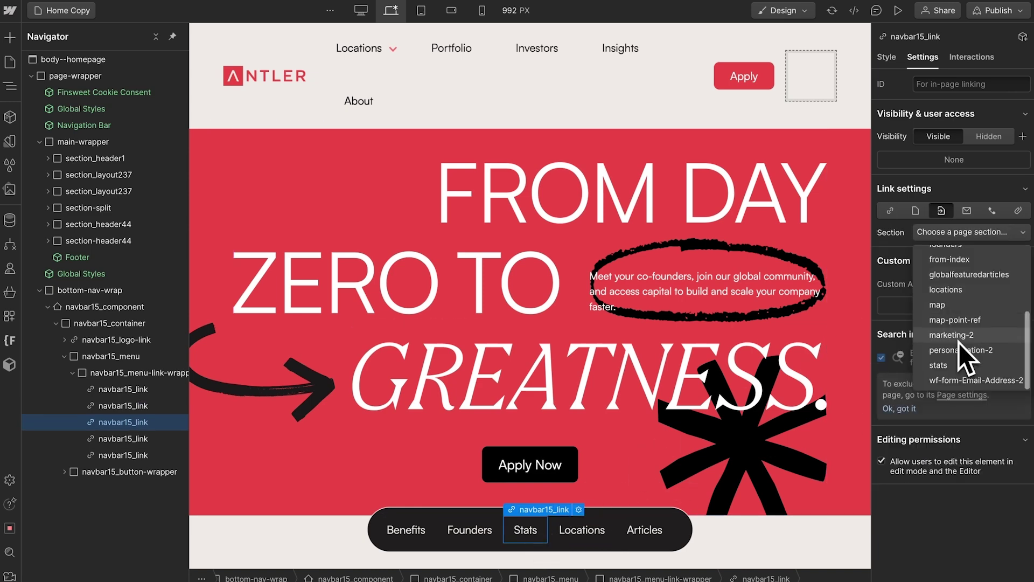
click(948, 361)
click(582, 530)
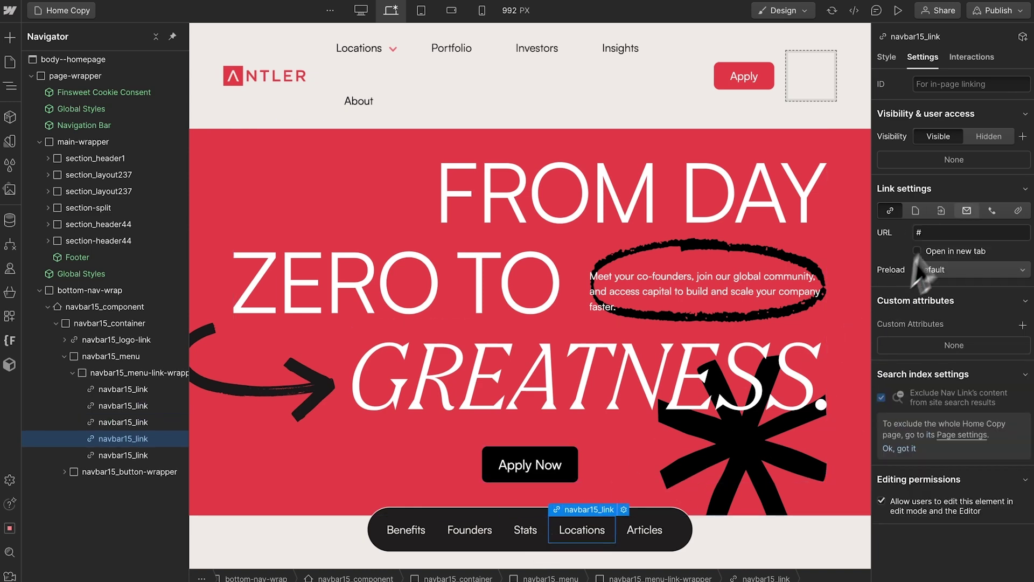
click(941, 211)
click(975, 237)
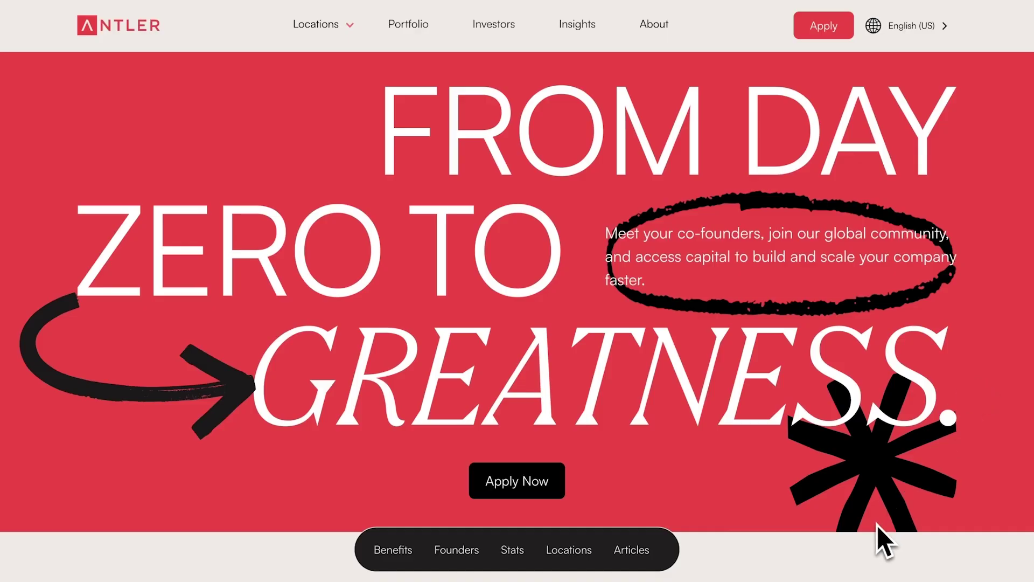
scroll(877, 525, down, 3)
Step: Scroll the live site, then test jumps via Stats, Founders, Locations and Benefits
scroll(877, 525, down, 5)
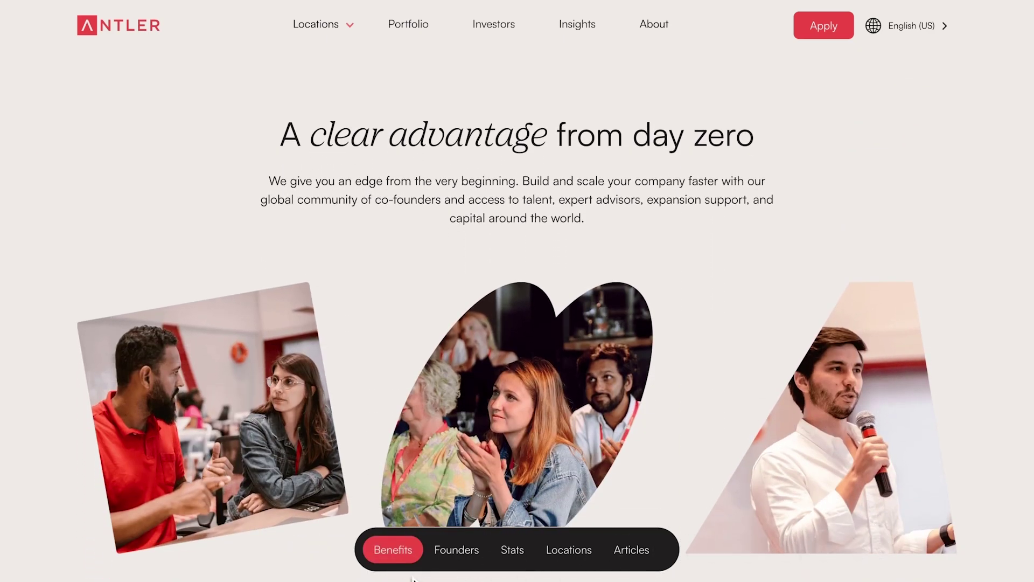
scroll(444, 579, down, 15)
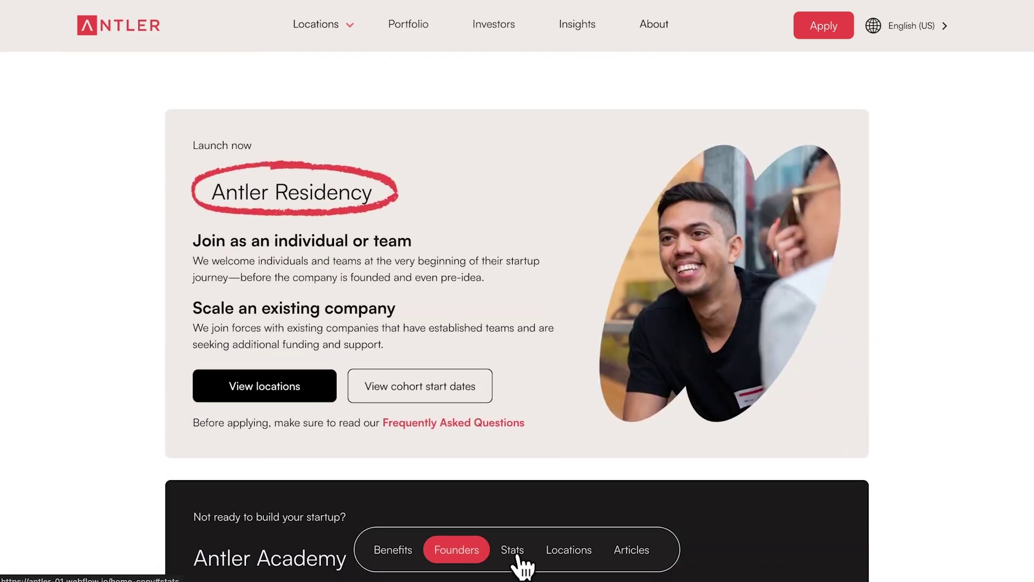
click(512, 552)
click(473, 552)
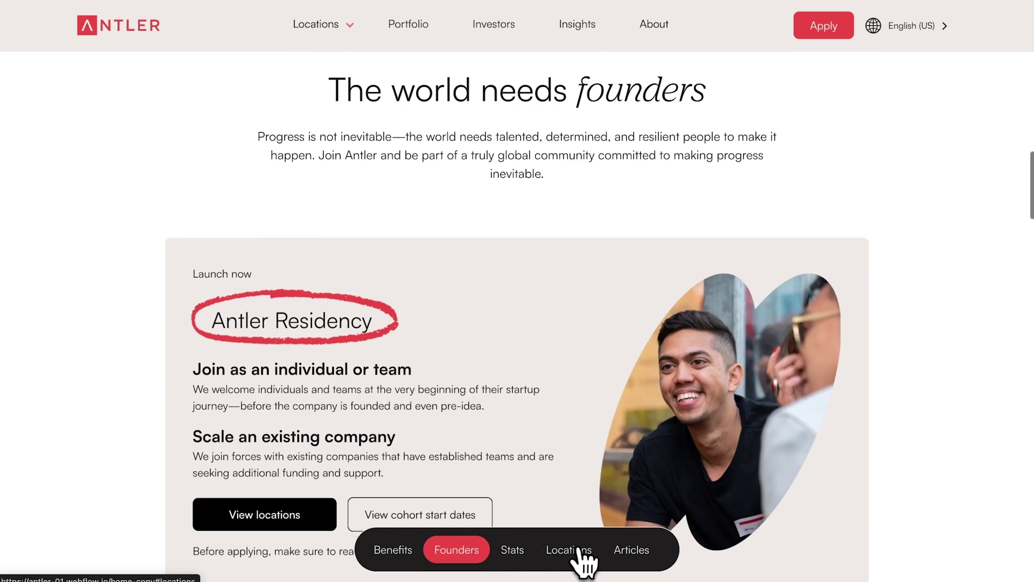
click(579, 551)
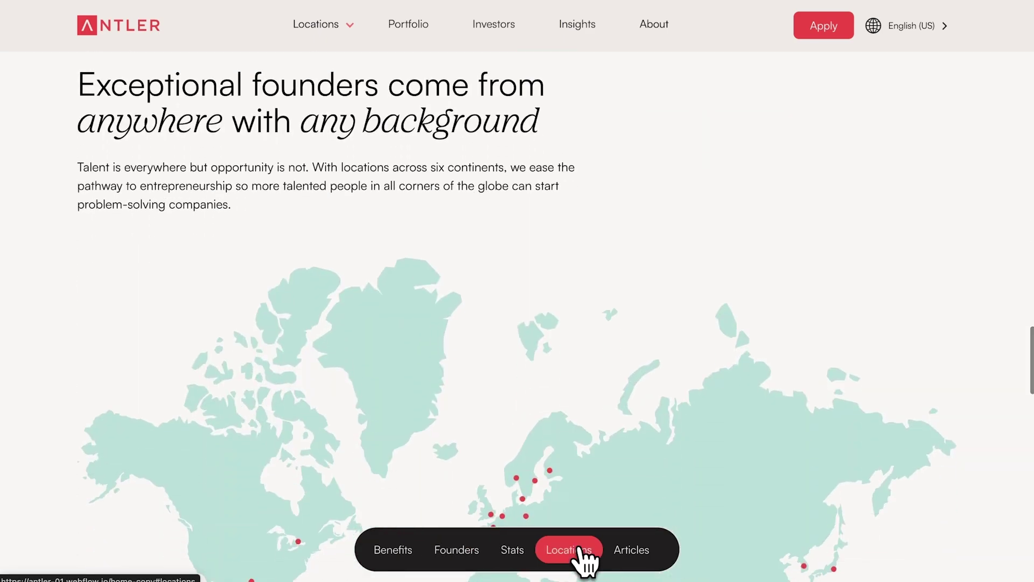
click(399, 552)
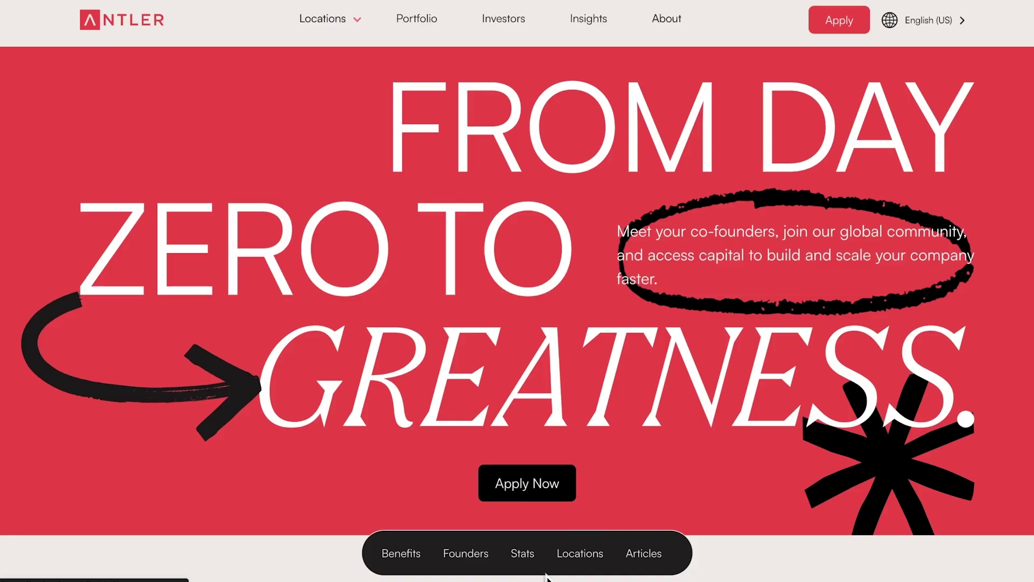
Step: Scroll up and down to watch the red highlight move from Benefits through Founders to Stats
scroll(517, 291, down, 10)
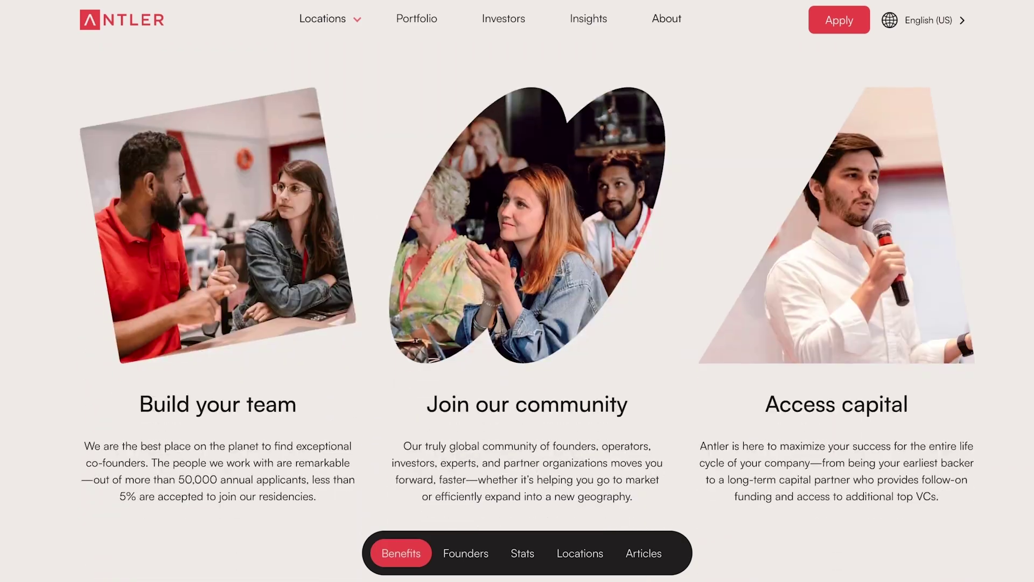
scroll(556, 580, down, 10)
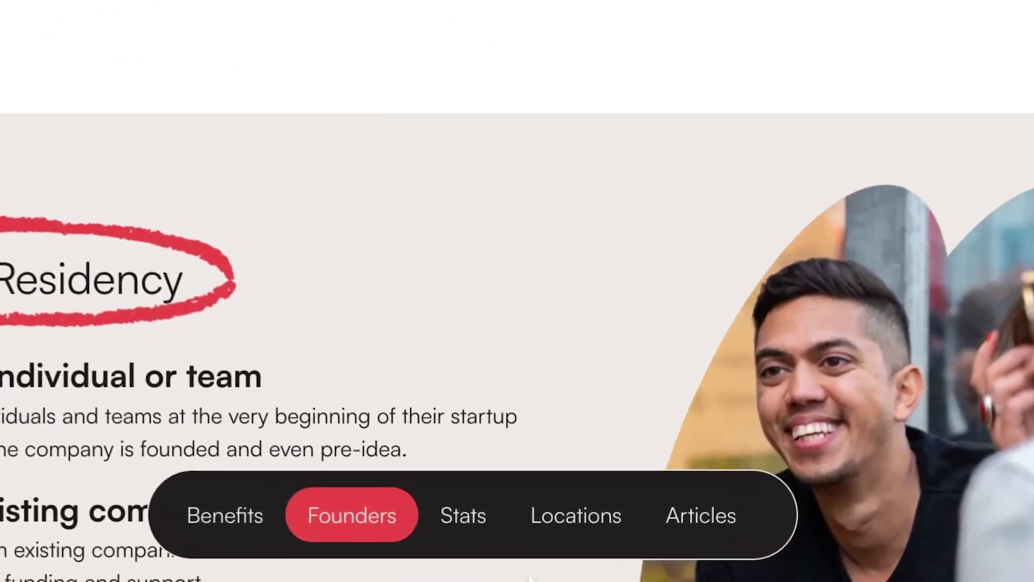
scroll(556, 580, up, 4)
scroll(530, 579, up, 4)
scroll(531, 579, down, 10)
scroll(531, 579, up, 10)
scroll(531, 579, up, 2)
scroll(531, 579, down, 15)
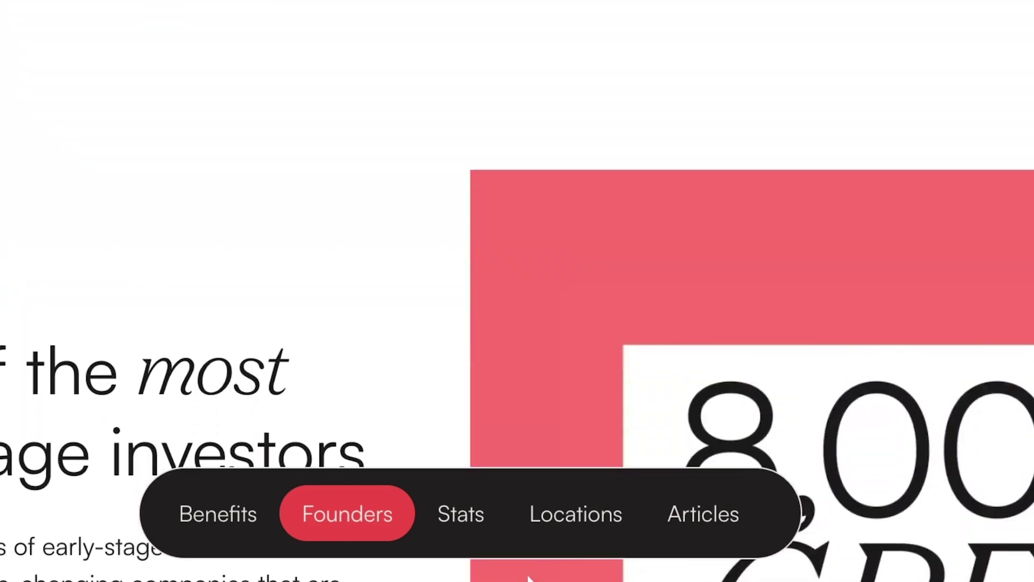
scroll(528, 578, down, 6)
scroll(527, 578, up, 1)
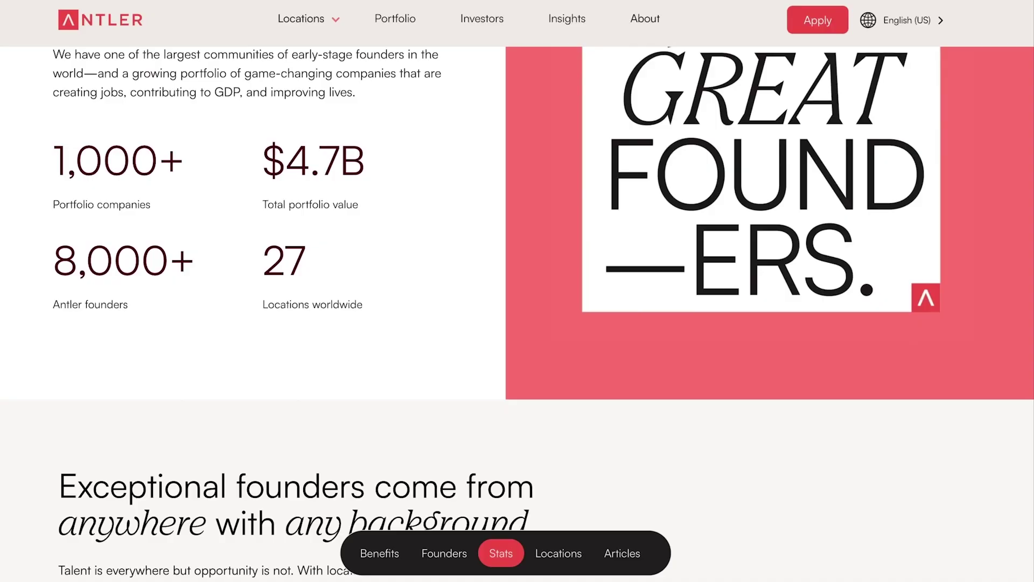
scroll(517, 312, up, 15)
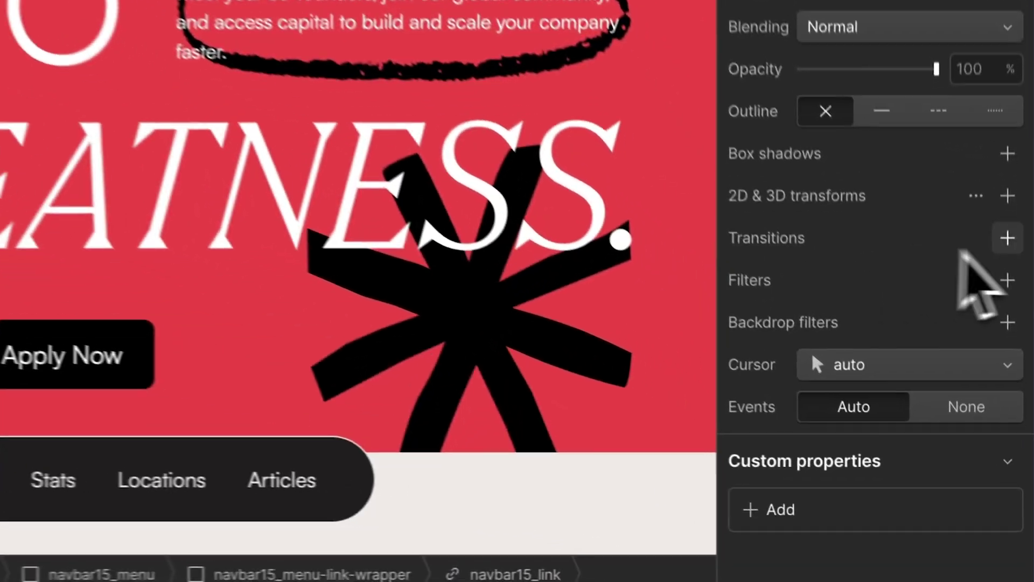
Step: Give the nav link style an All Properties transition at 200 ms with ease
click(1019, 405)
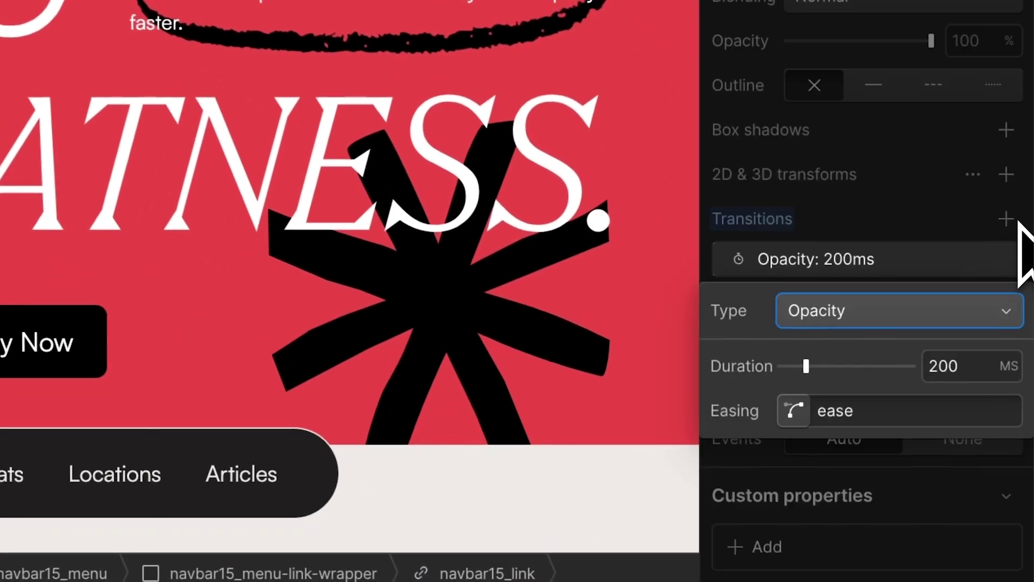
click(865, 308)
scroll(870, 420, down, 8)
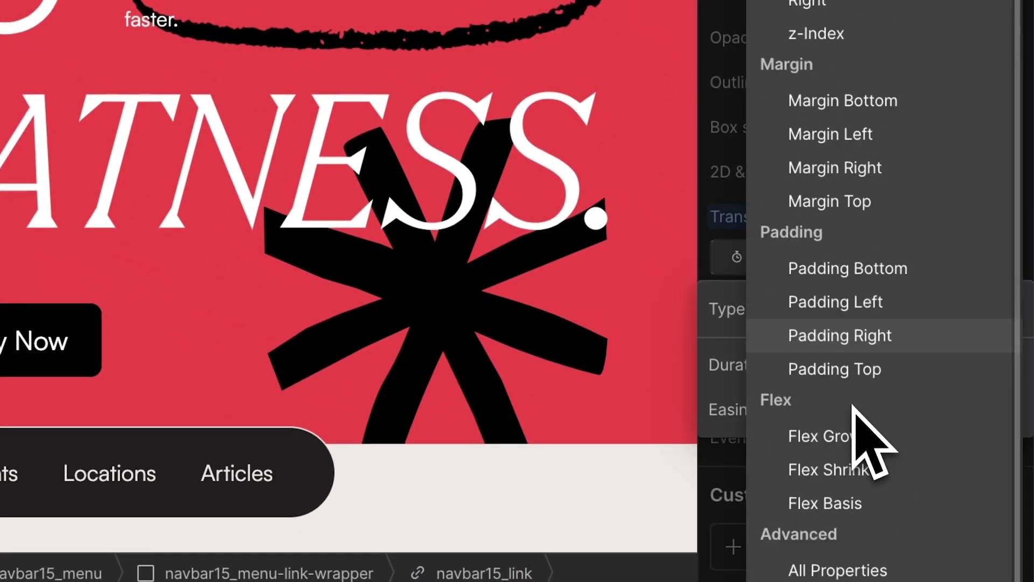
click(828, 566)
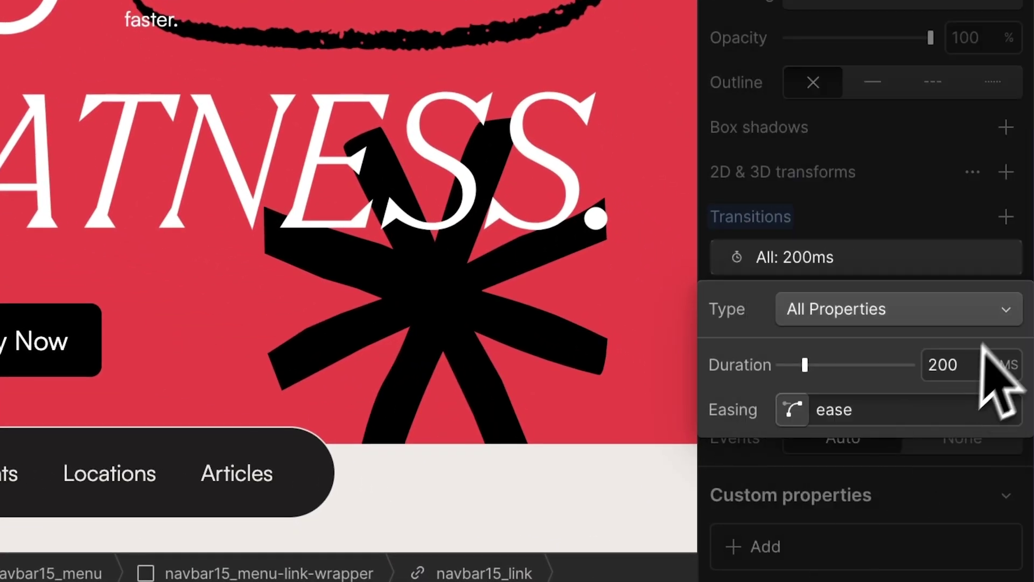
click(851, 257)
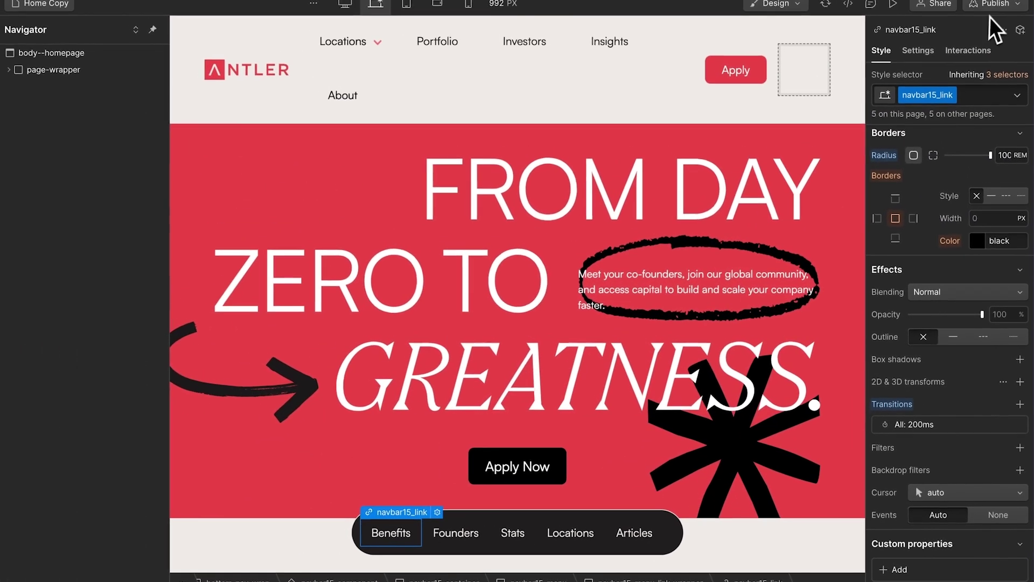
click(991, 5)
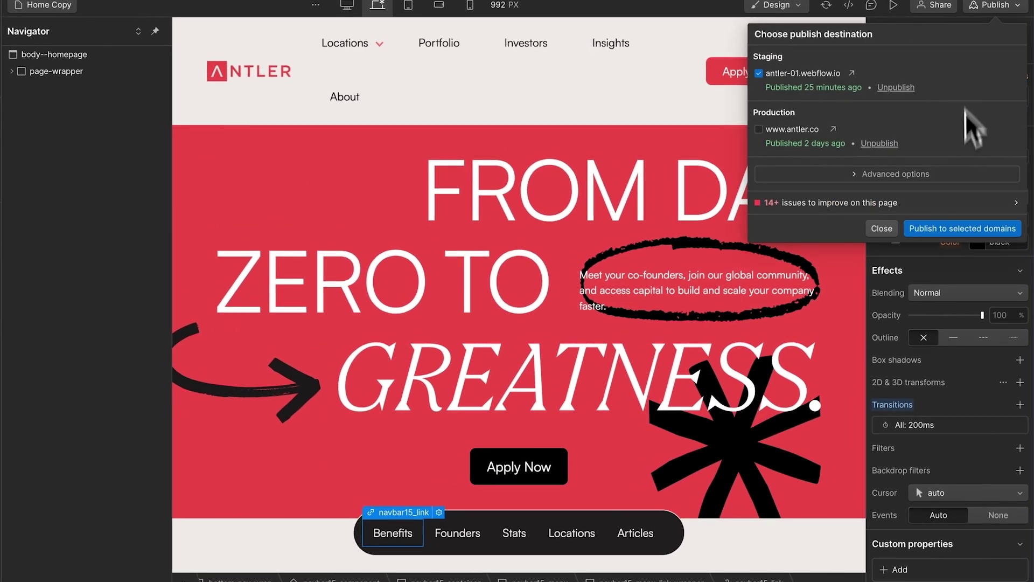
Step: Publish the site to the selected antler-01.webflow.io staging domain
click(935, 223)
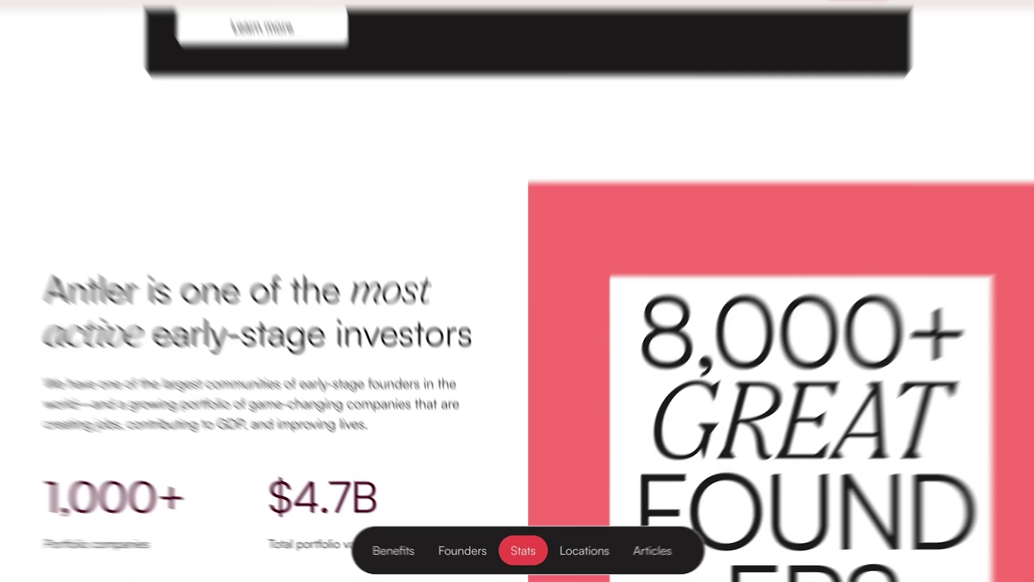
scroll(530, 576, down, 10)
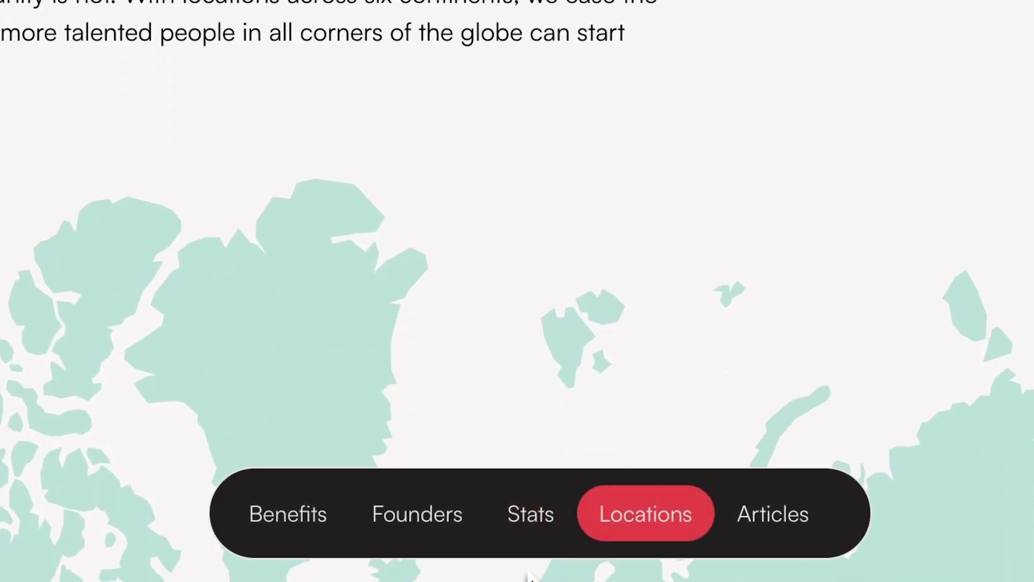
scroll(530, 576, up, 20)
scroll(531, 577, down, 15)
scroll(531, 577, down, 10)
scroll(531, 577, up, 12)
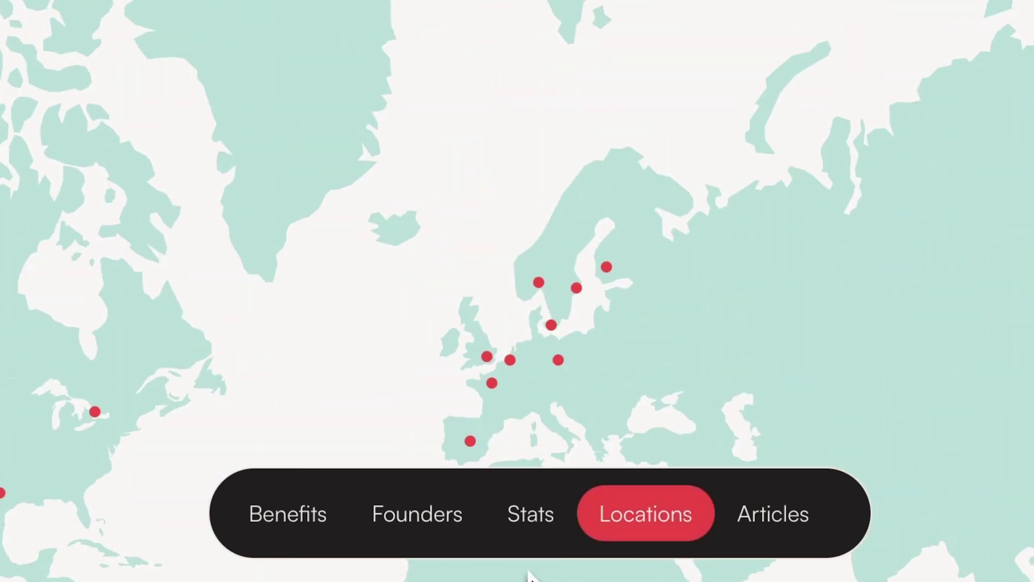
scroll(531, 577, up, 20)
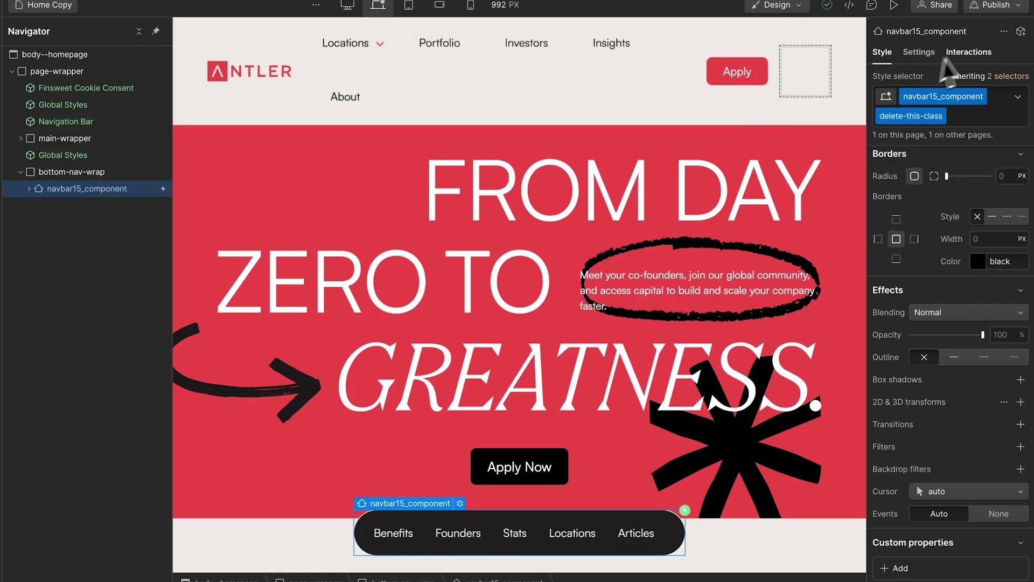
Step: Add a Page scrolled trigger whose scroll-down action starts a new timed animation
click(967, 52)
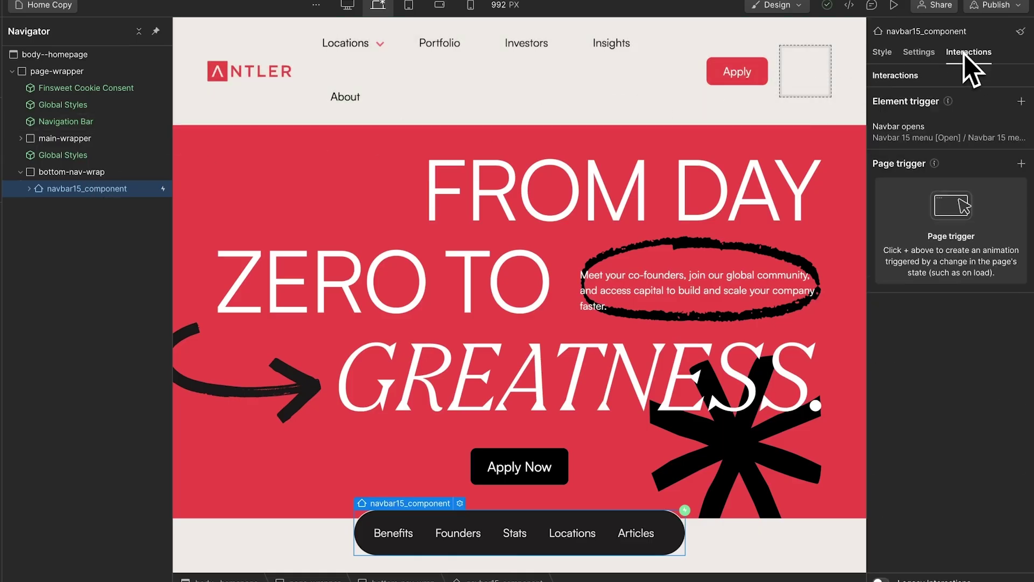
click(1022, 163)
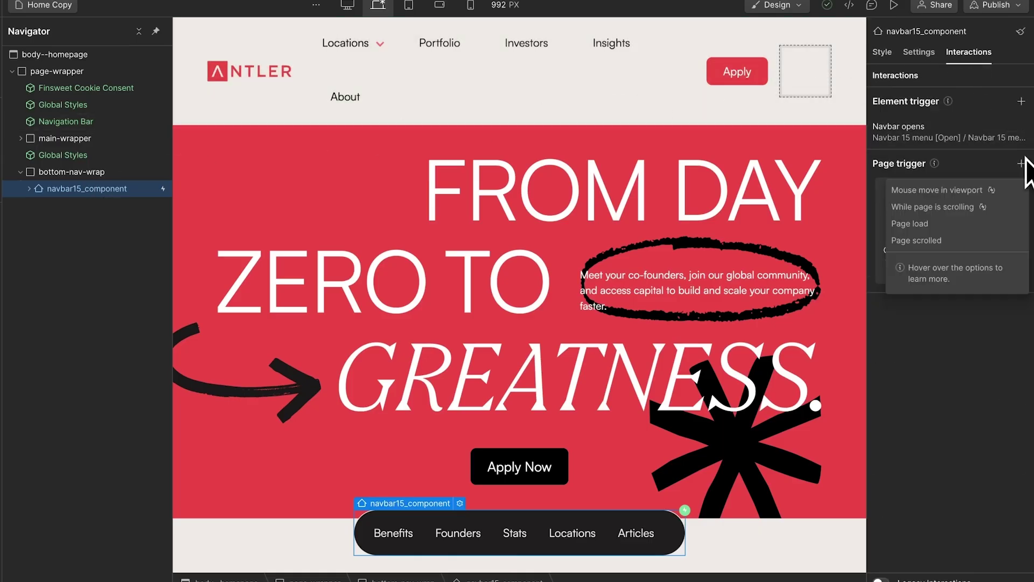
click(929, 247)
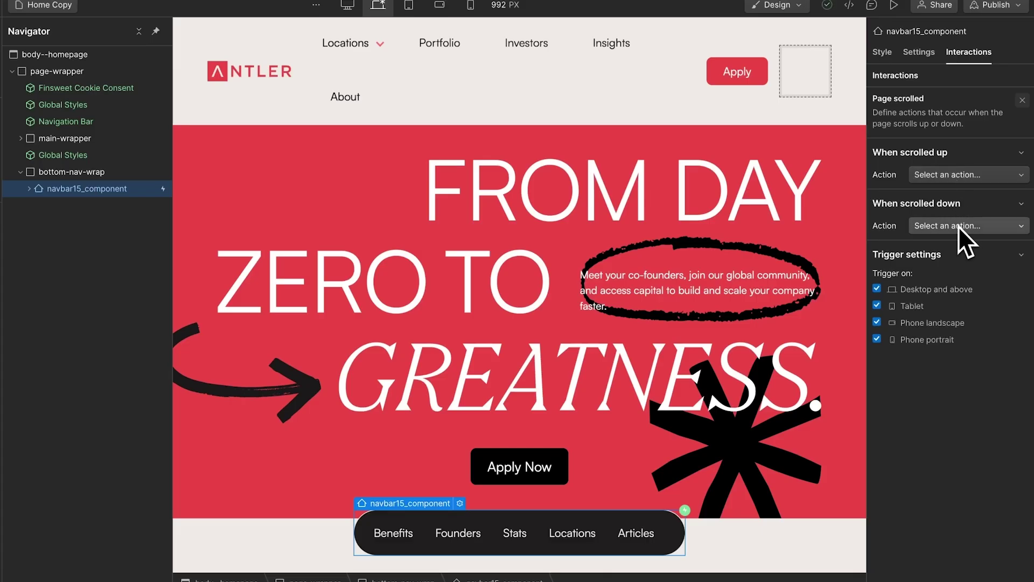
click(958, 226)
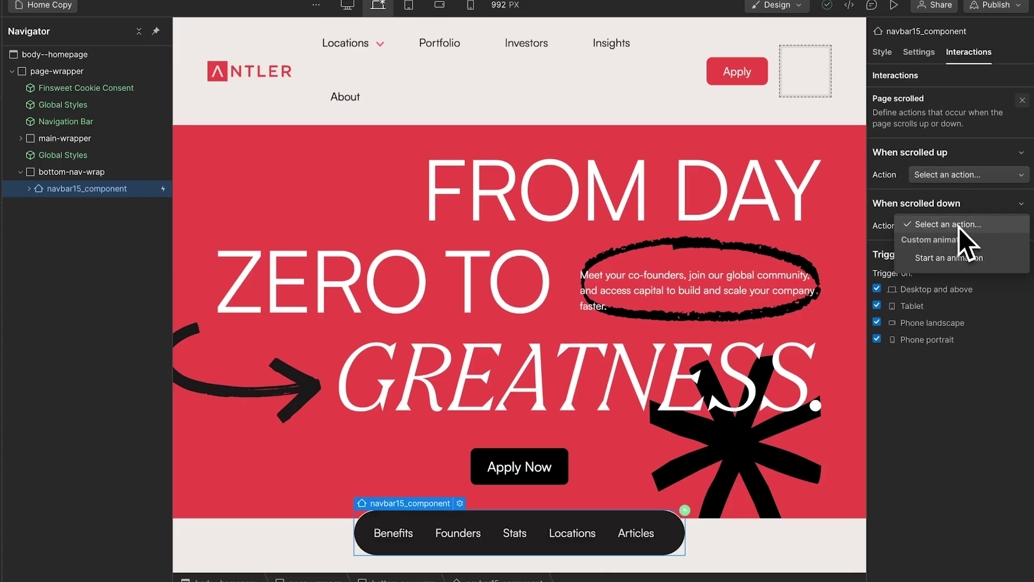
click(949, 258)
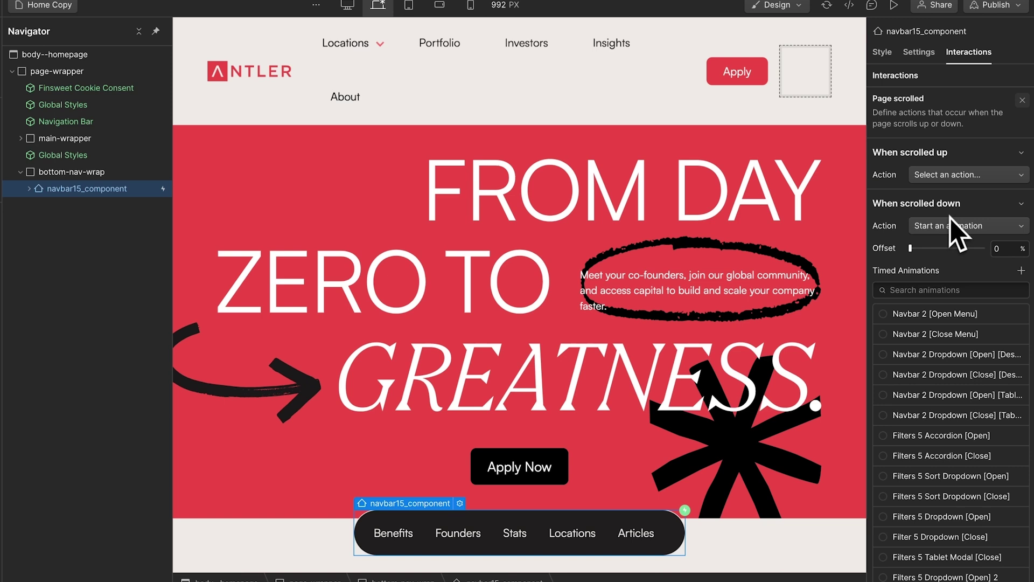
scroll(951, 218, down, 3)
click(1022, 185)
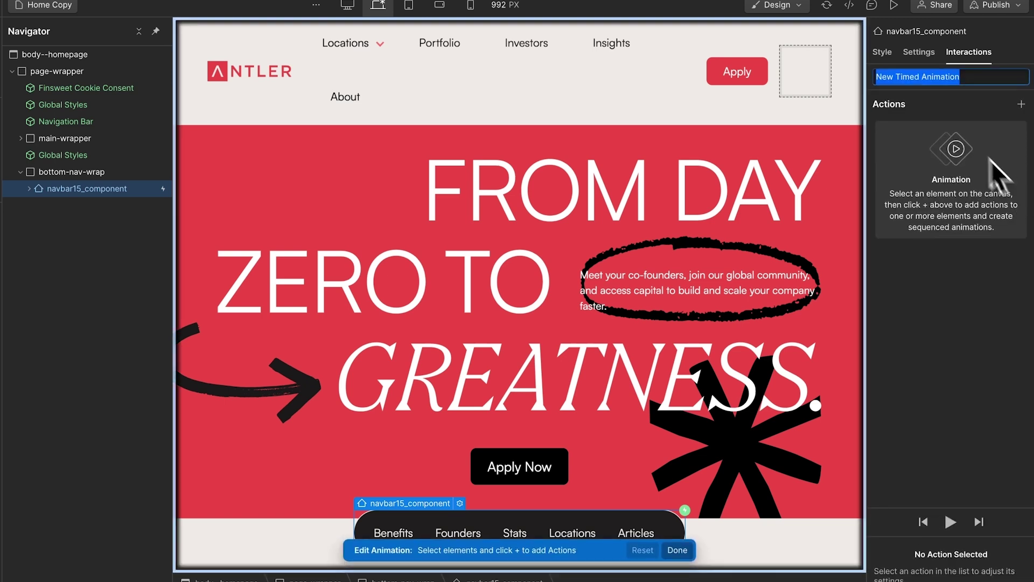
Step: Name the animation 'Bottom Nav Scroll' and add a Move action pushing the nav down 7 REM as its initial state
text(Bot)
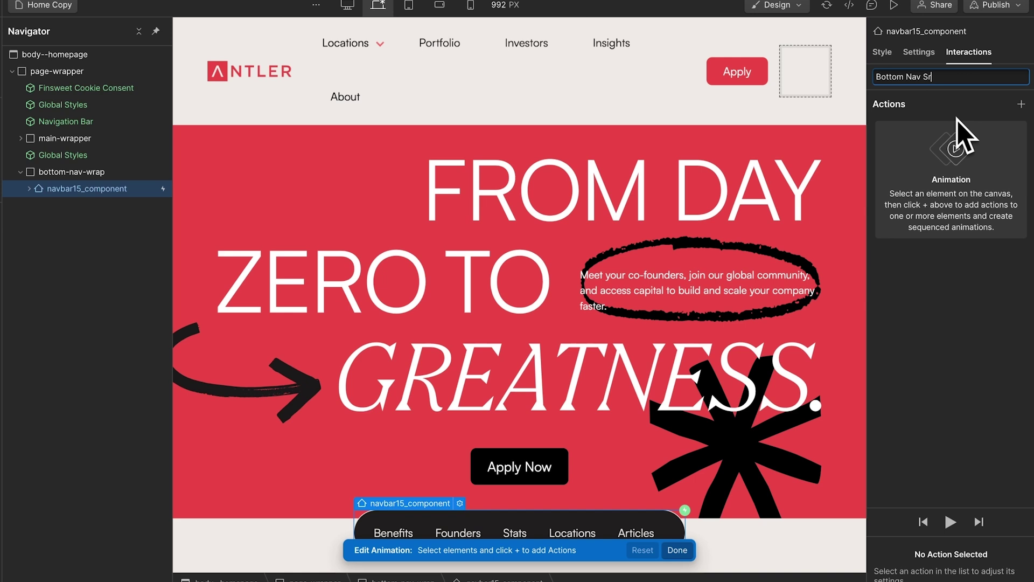
text(tom Nav Scroll)
key(Return)
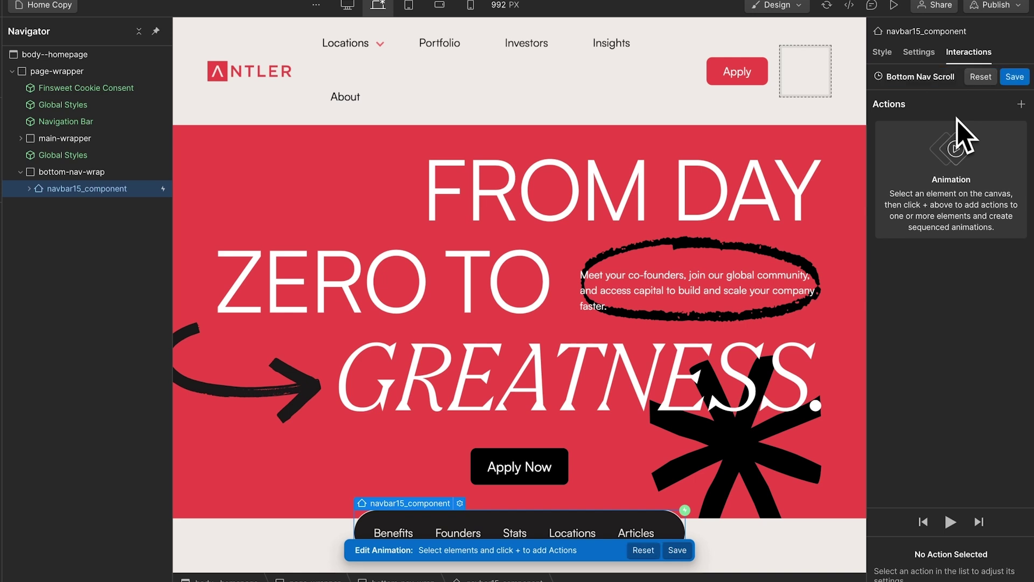
click(1021, 104)
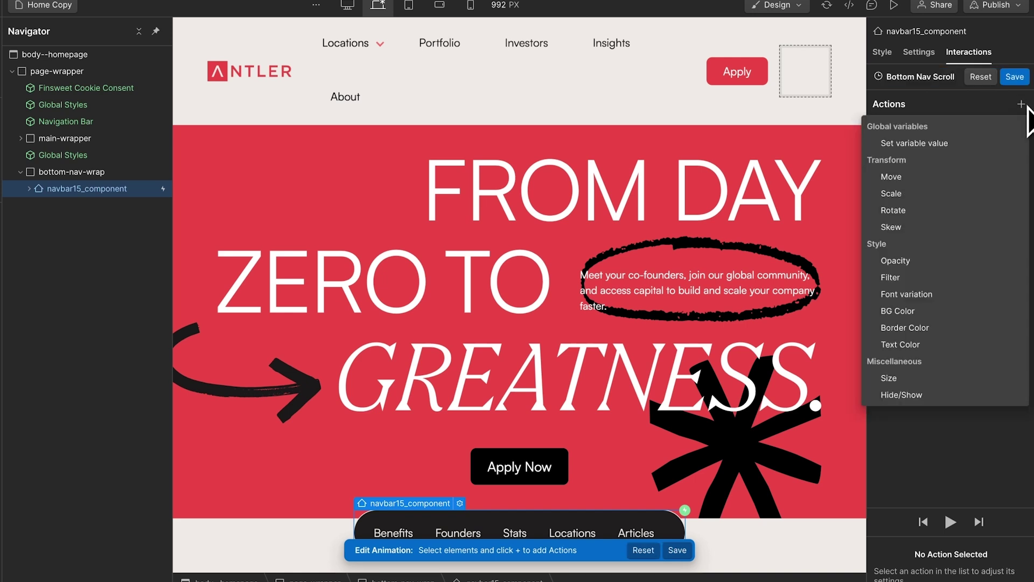
click(907, 178)
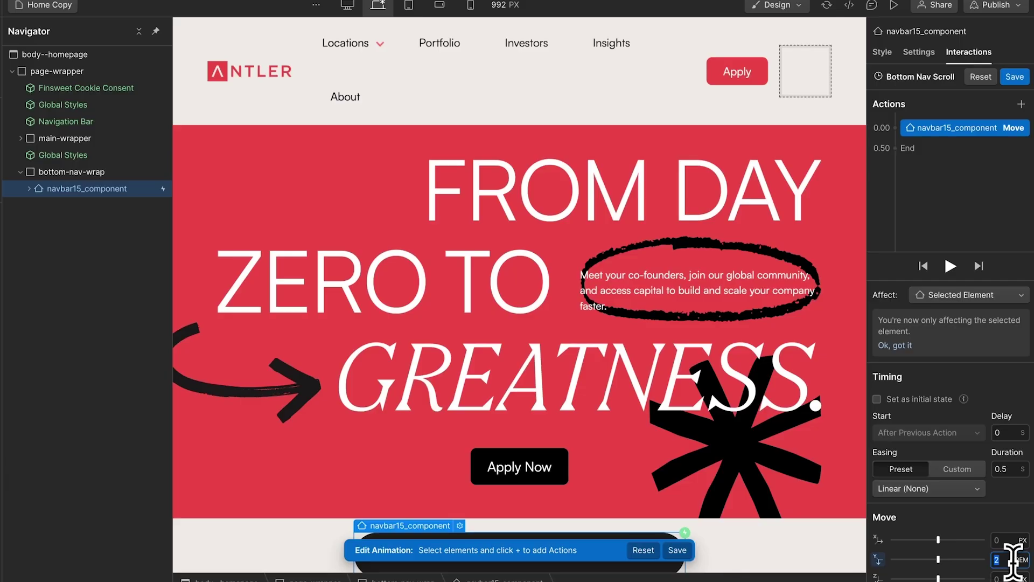
text(4)
key(BackSpace)
text(6)
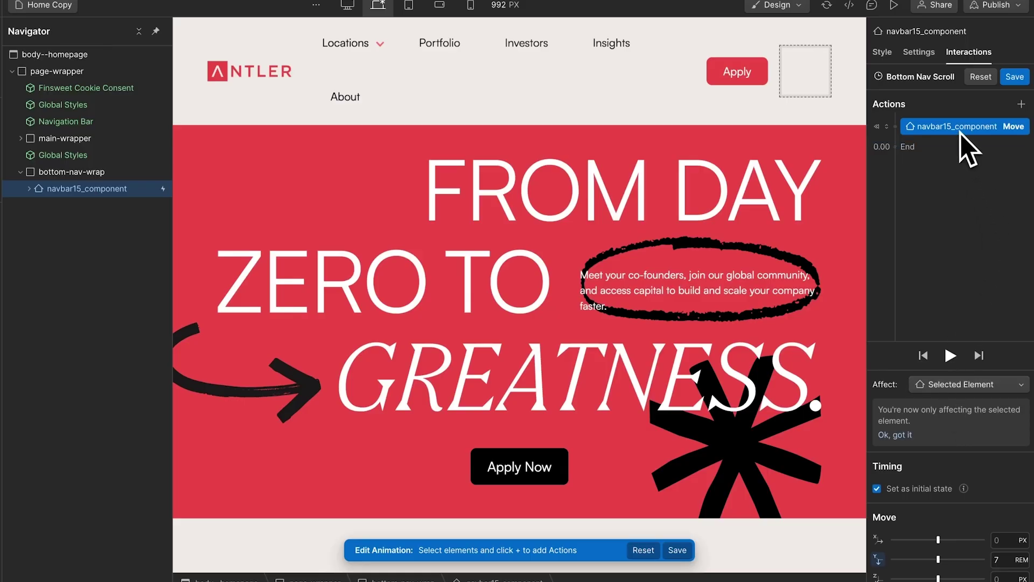
Step: Duplicate the Move so the nav returns to Y 0 REM over 0.5 s with Out Quad easing, previewing it
right_click(959, 133)
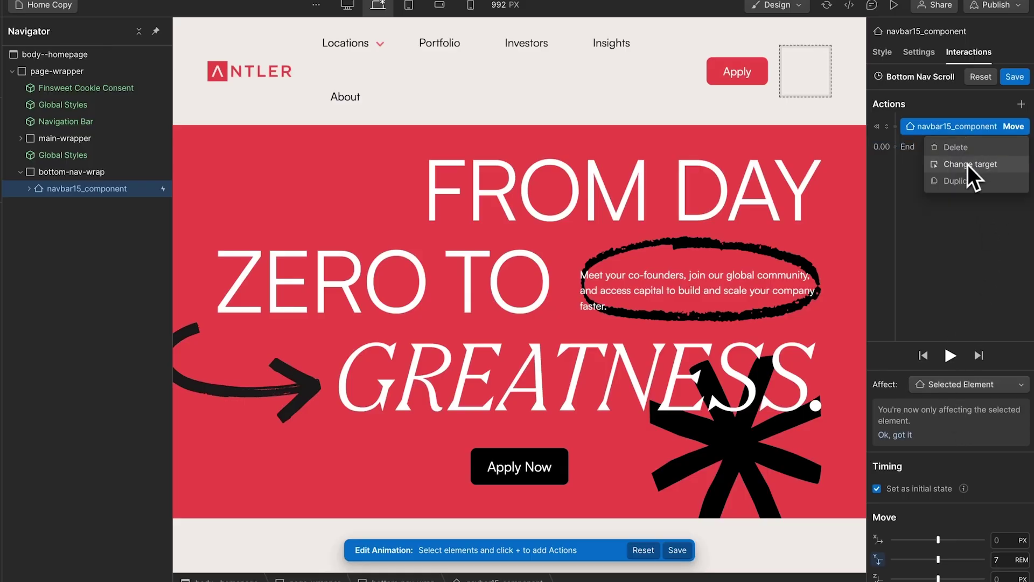
click(960, 180)
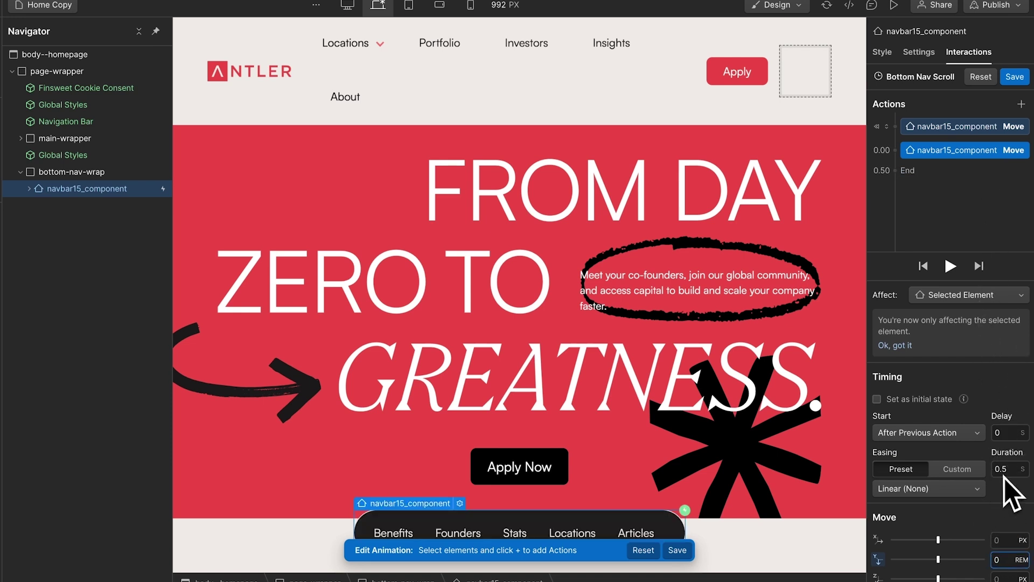
click(952, 265)
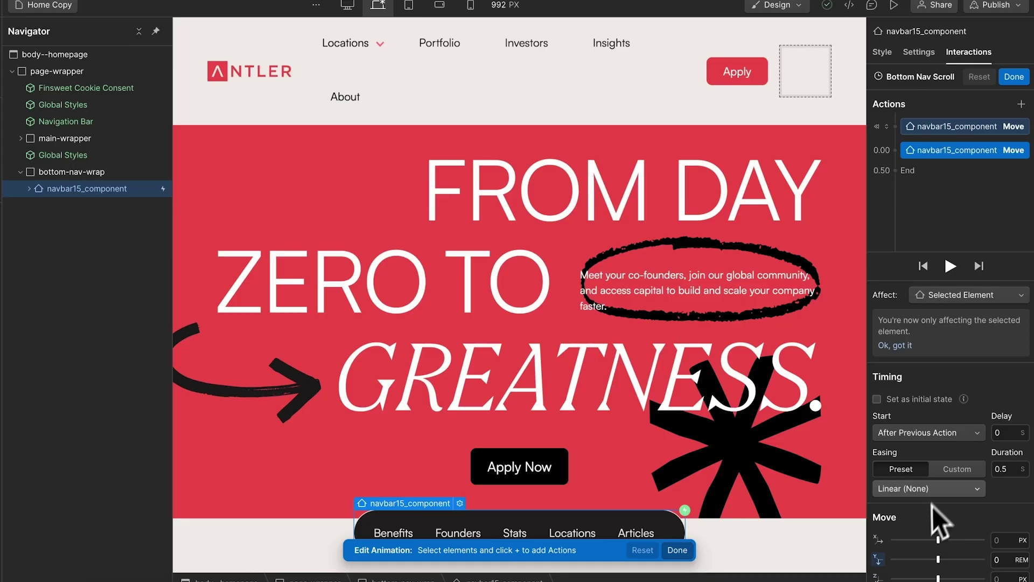
click(946, 490)
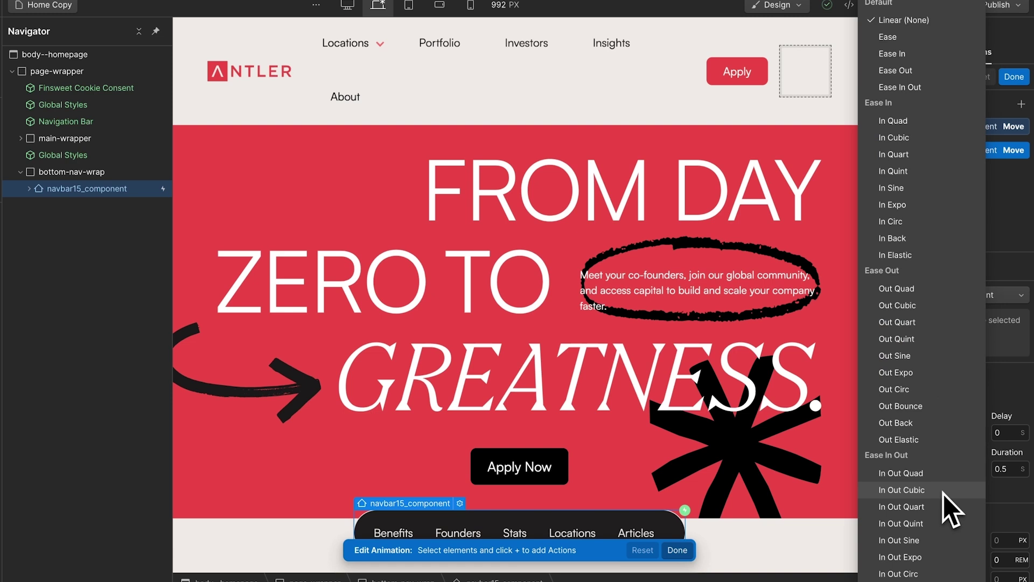
scroll(926, 394, down, 2)
click(913, 248)
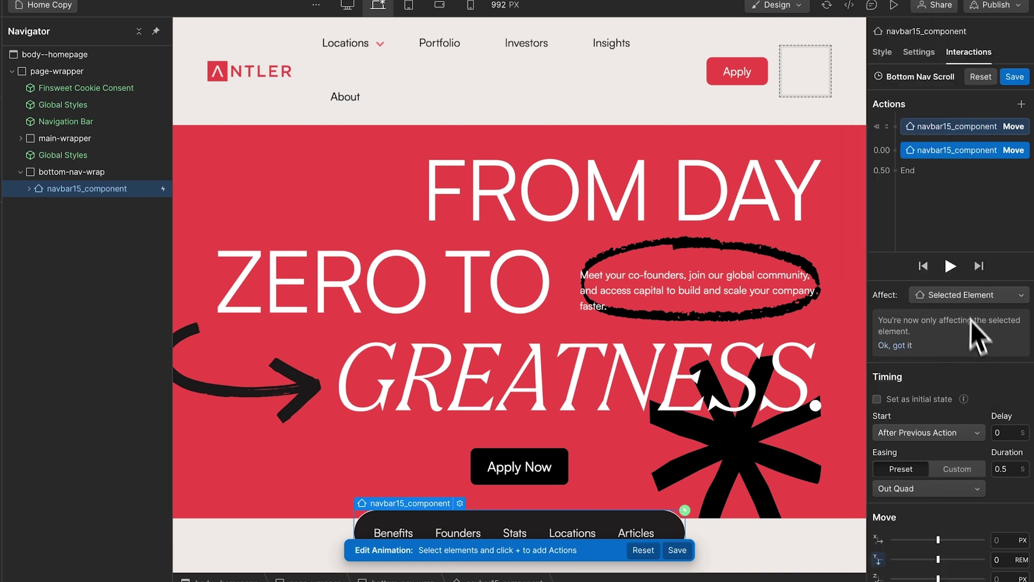
click(950, 266)
click(951, 266)
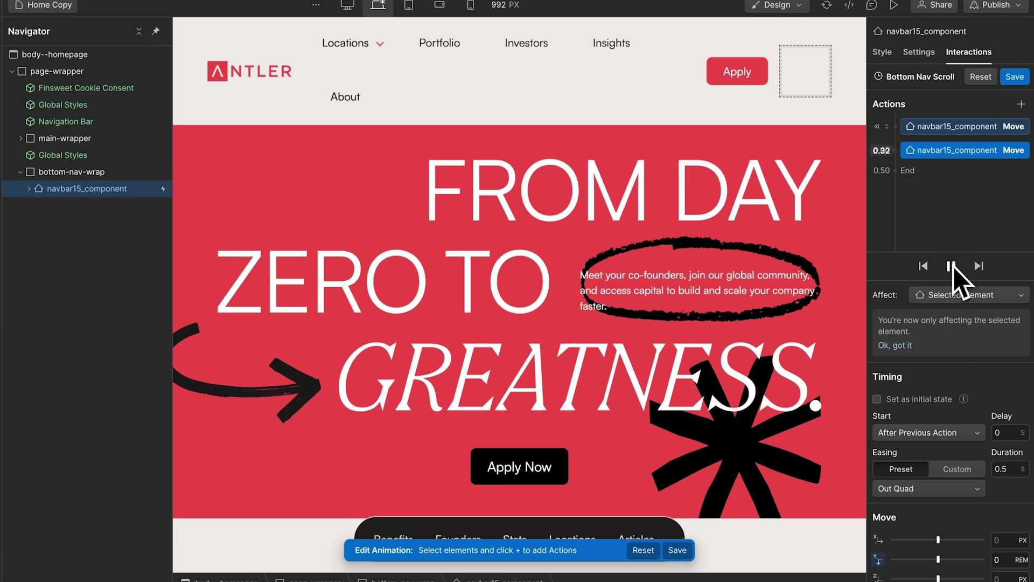
click(1014, 77)
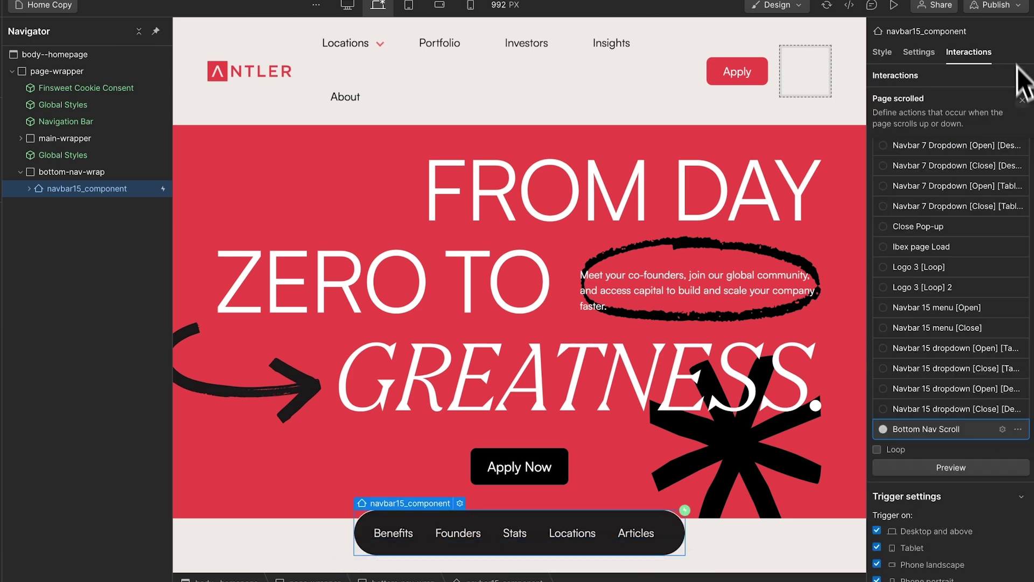
click(894, 5)
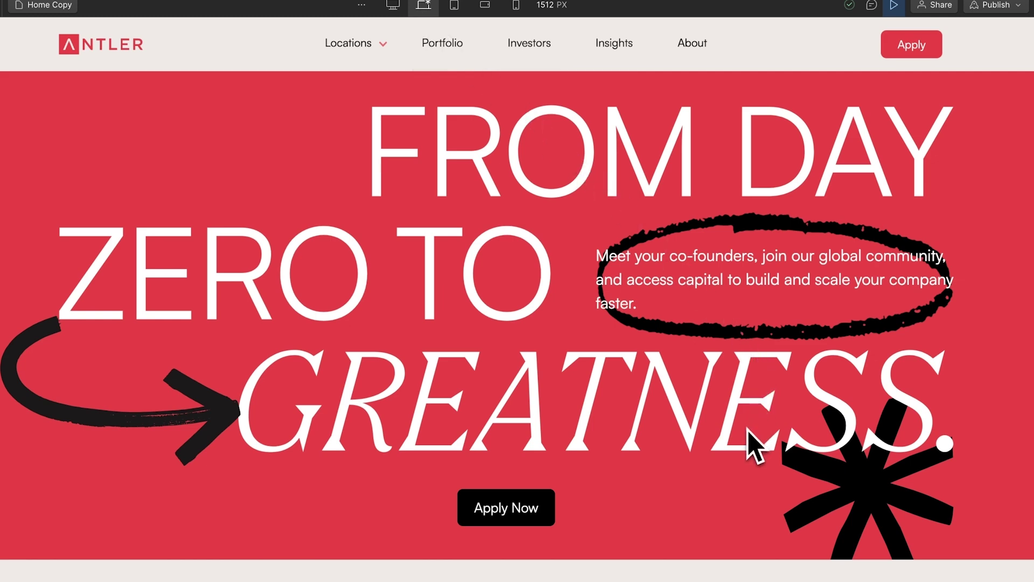
scroll(751, 444, down, 8)
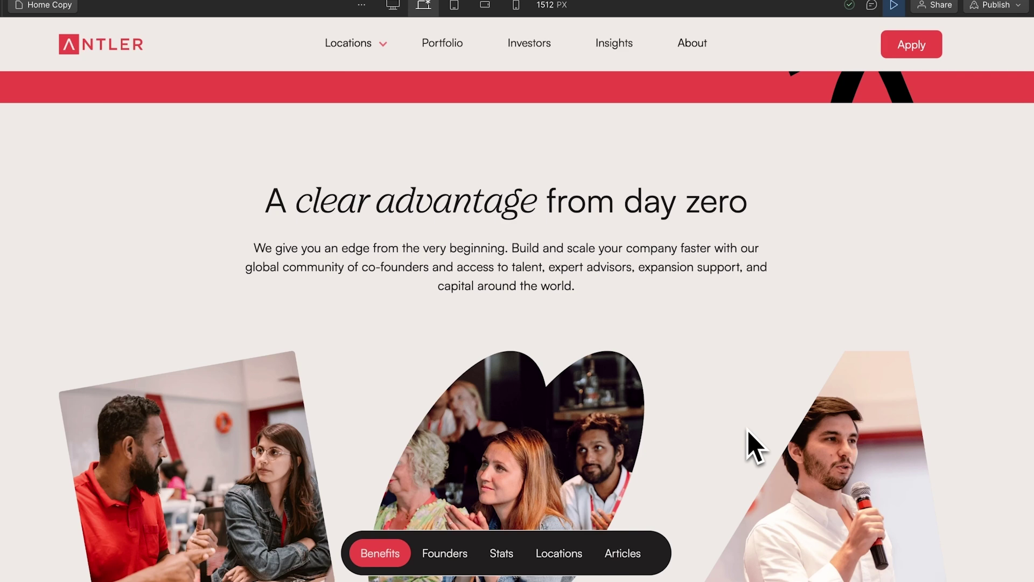
scroll(754, 445, up, 8)
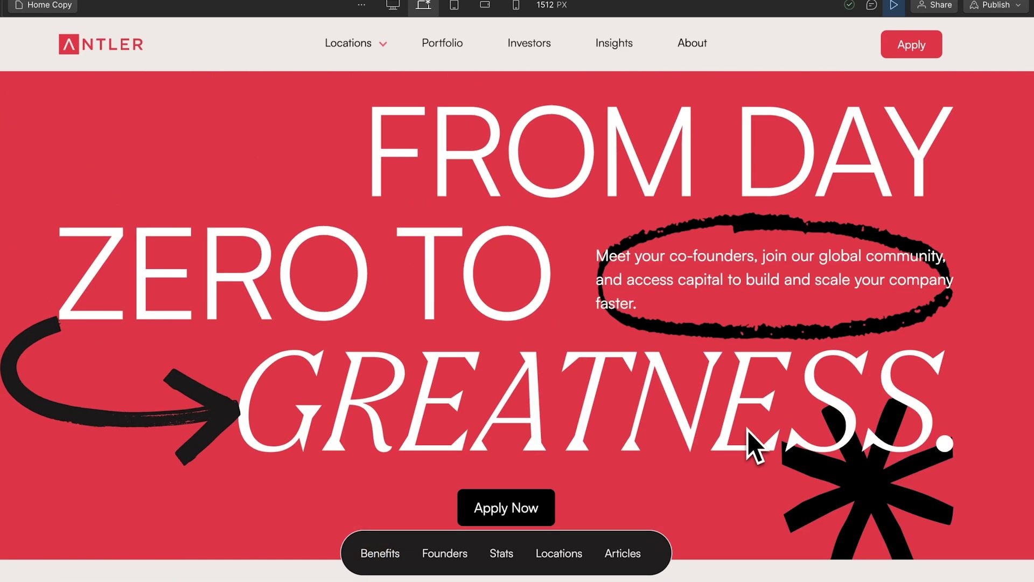
key(shift+p)
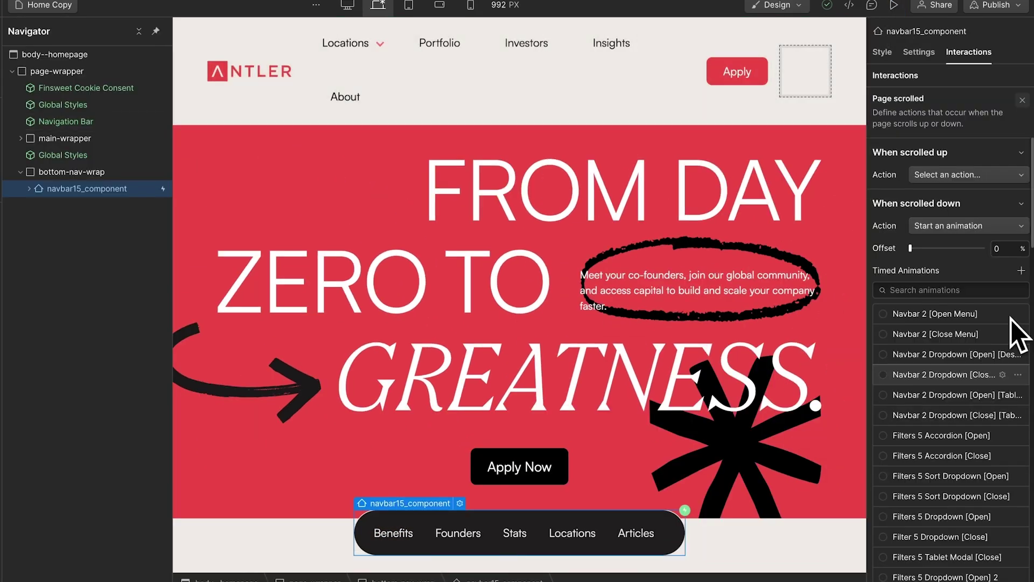
Step: Make scrolling up start an animation and duplicate Bottom Nav Scroll to use for it
click(927, 177)
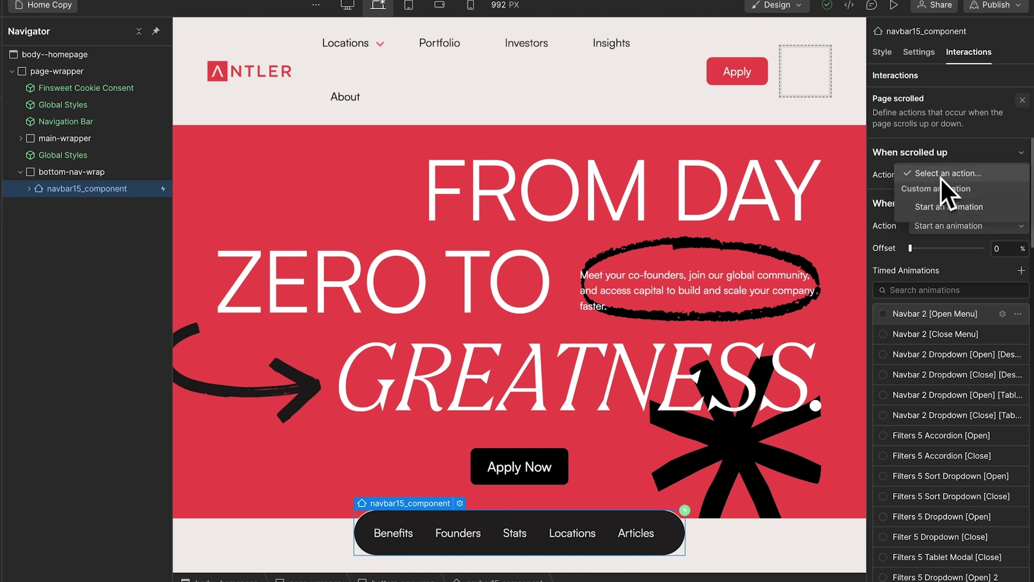
click(948, 207)
scroll(996, 228, down, 10)
click(1017, 285)
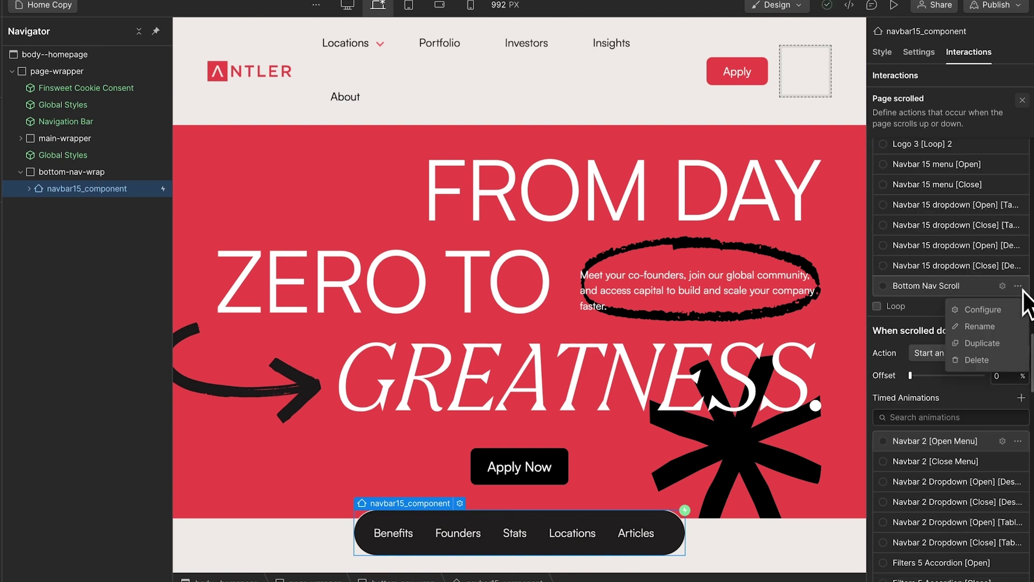
click(991, 345)
click(931, 307)
Step: Rename the copied animation, delete its initial-state Move, and set the remaining Move to Y 7 REM
click(924, 79)
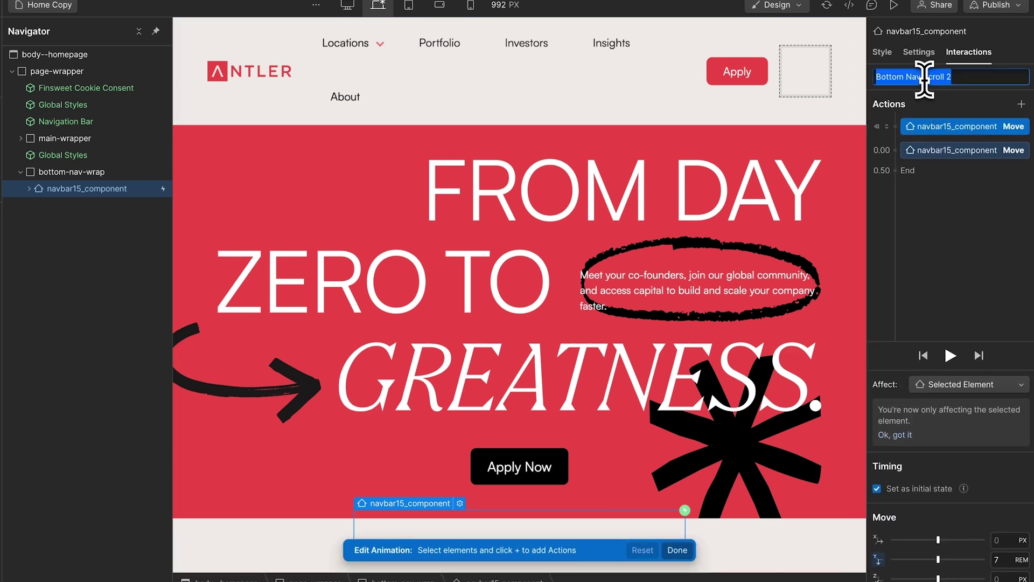
click(956, 76)
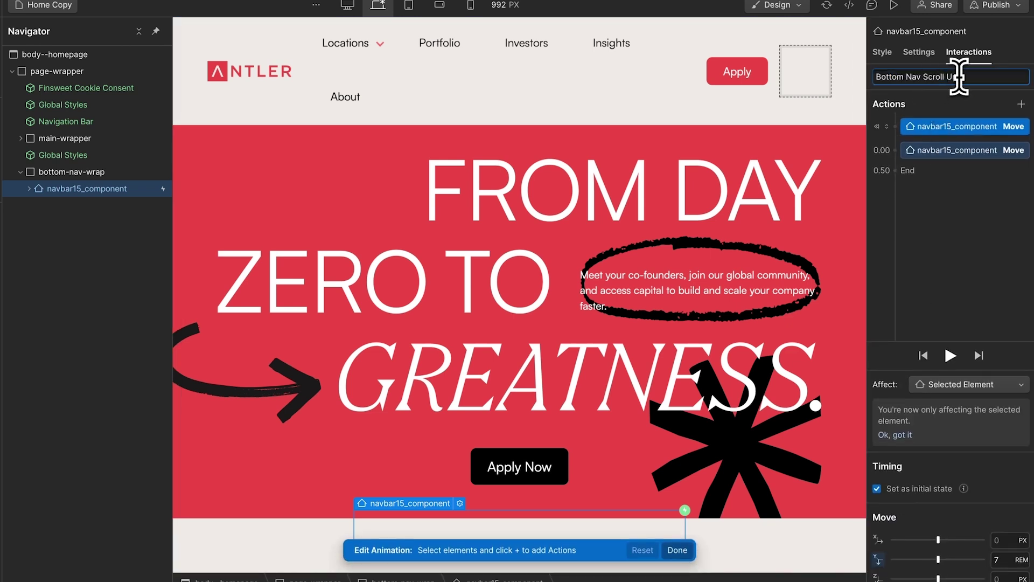
click(981, 151)
click(973, 132)
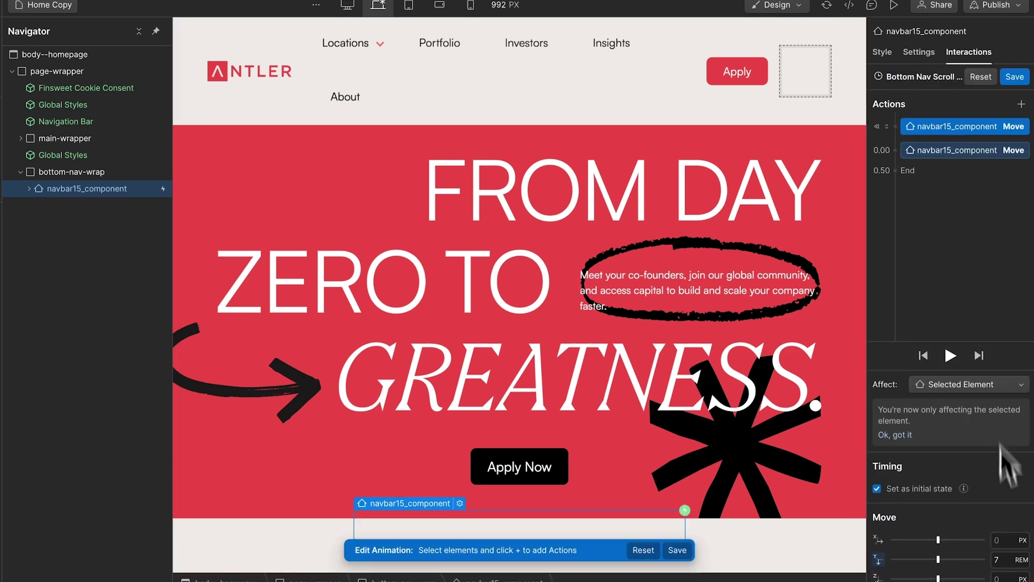
key(Delete)
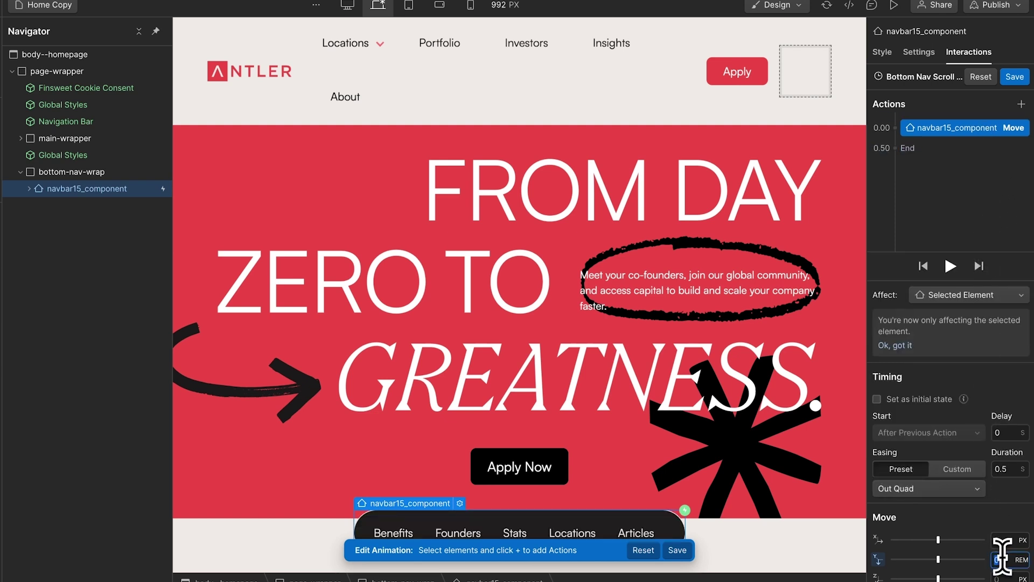
key(Return)
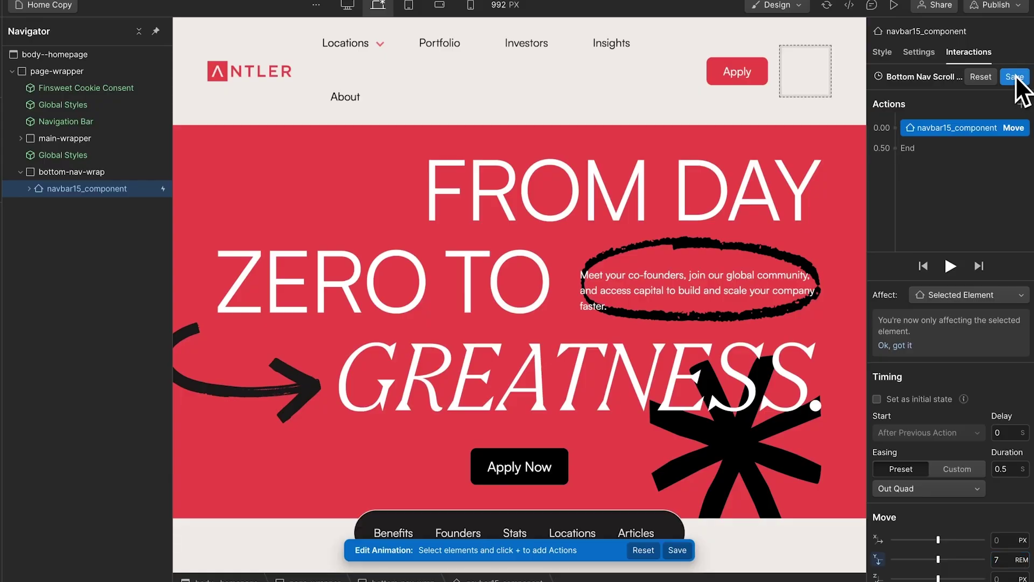
Step: In the page preview, jump to the Founders and Stats sections from the bottom nav, checking the red highlight
click(1014, 77)
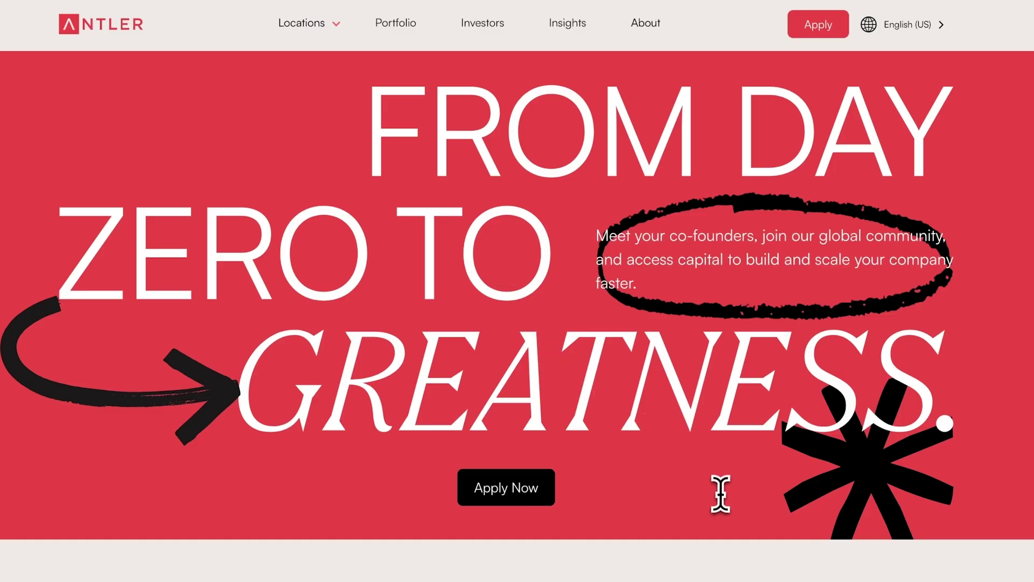
scroll(720, 498, down, 10)
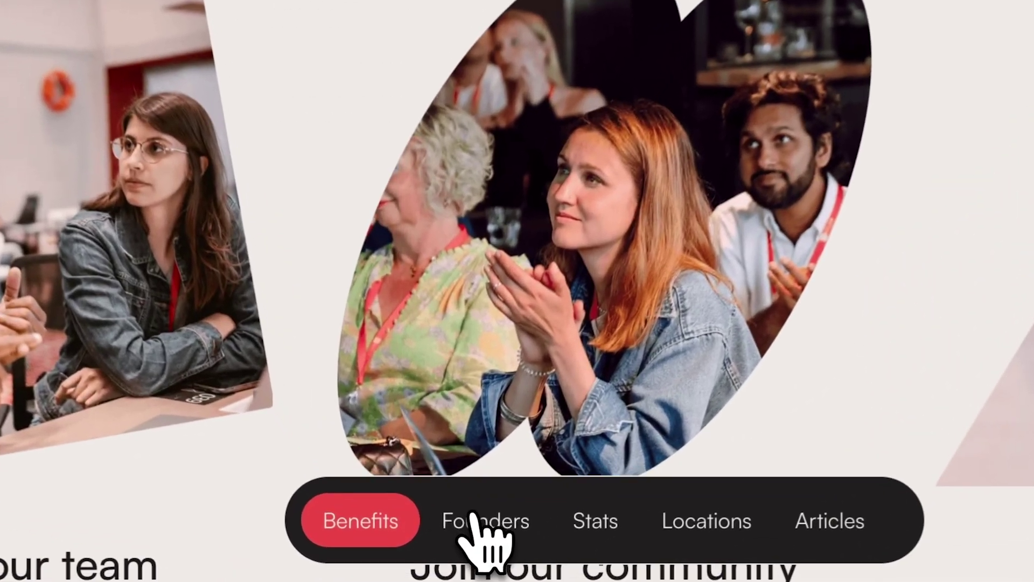
click(462, 542)
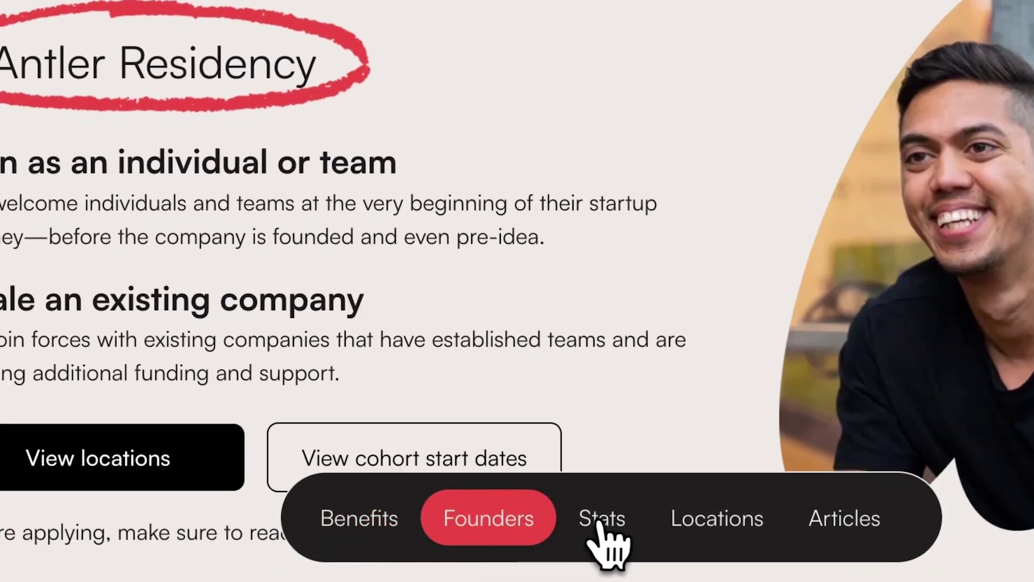
click(602, 522)
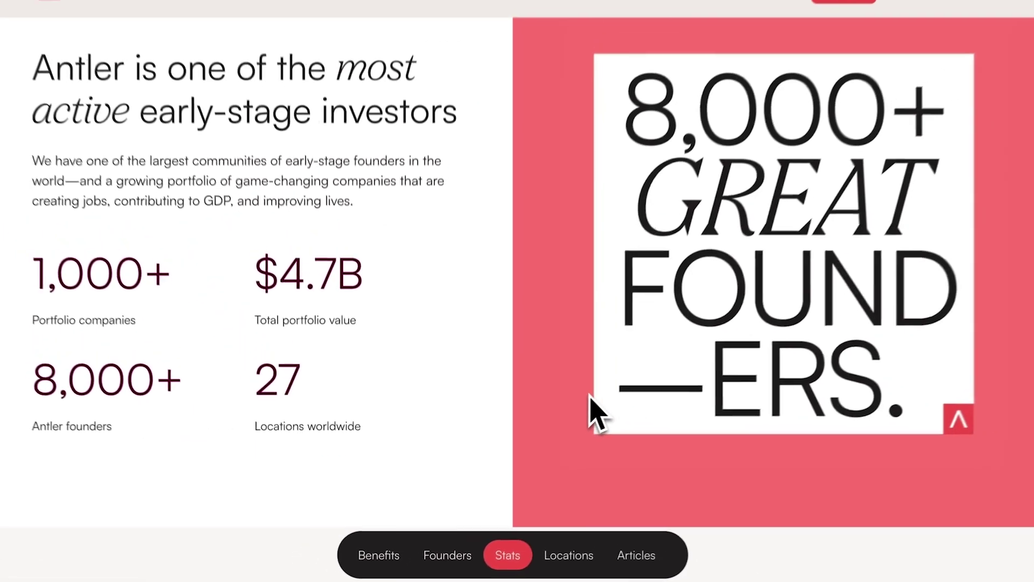
Step: Scroll up and down the page to check the bottom nav hides and reappears
scroll(579, 408, up, 5)
scroll(579, 406, up, 8)
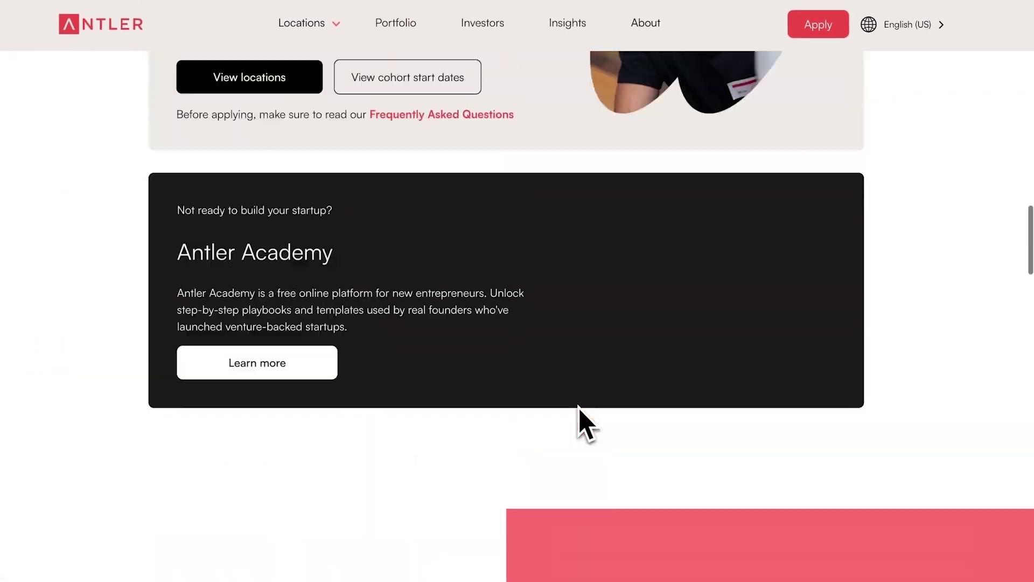
scroll(579, 407, down, 7)
scroll(579, 406, up, 4)
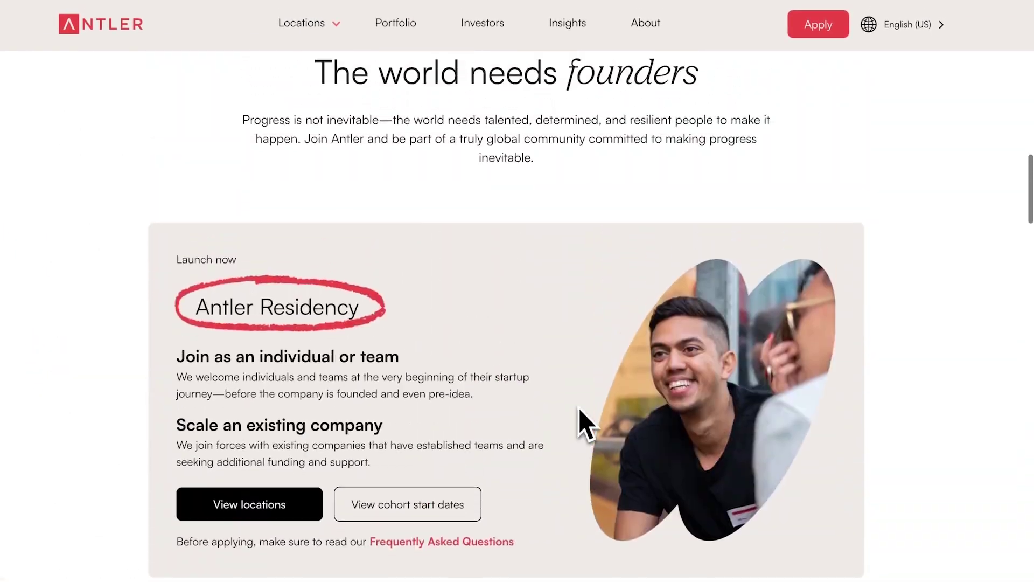
scroll(579, 408, down, 10)
scroll(579, 408, up, 8)
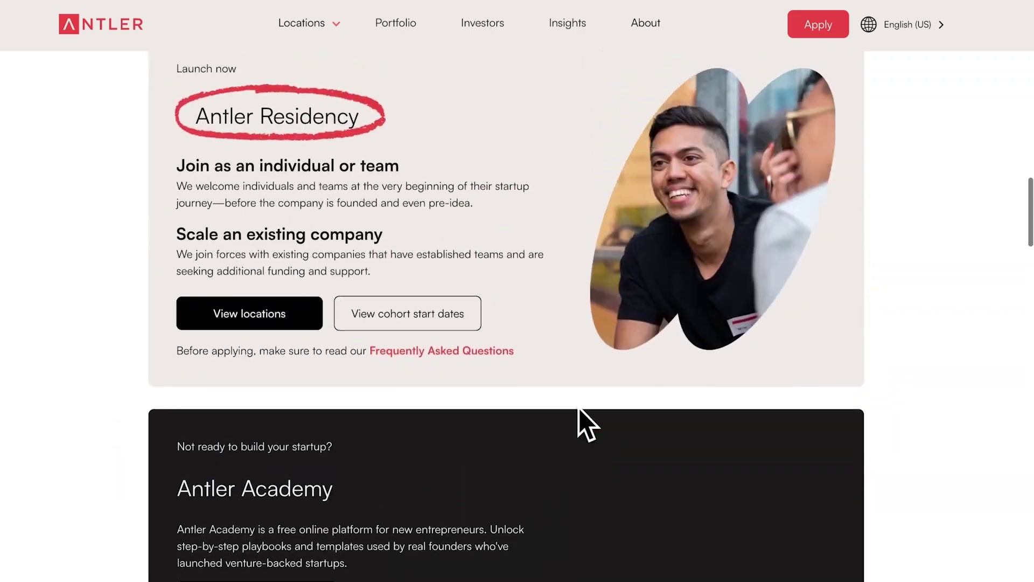